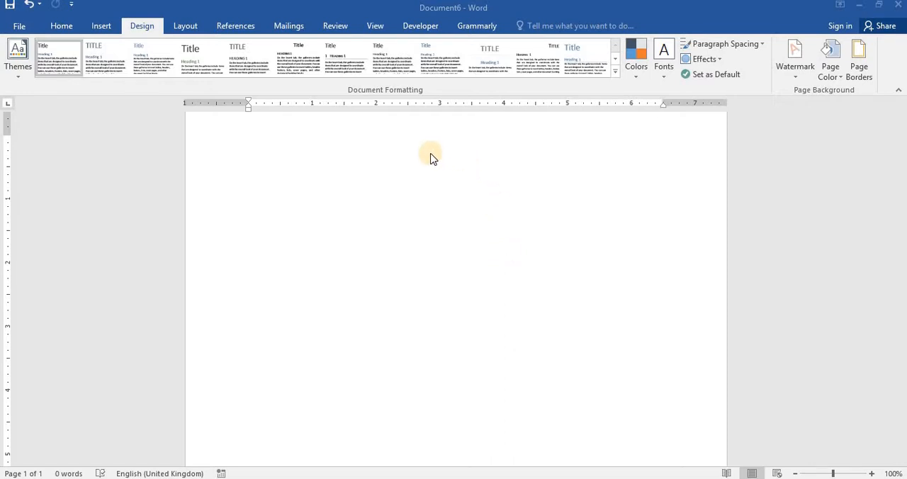
Step: Apply the cupcake art page border to the whole document and undo it
click(61, 27)
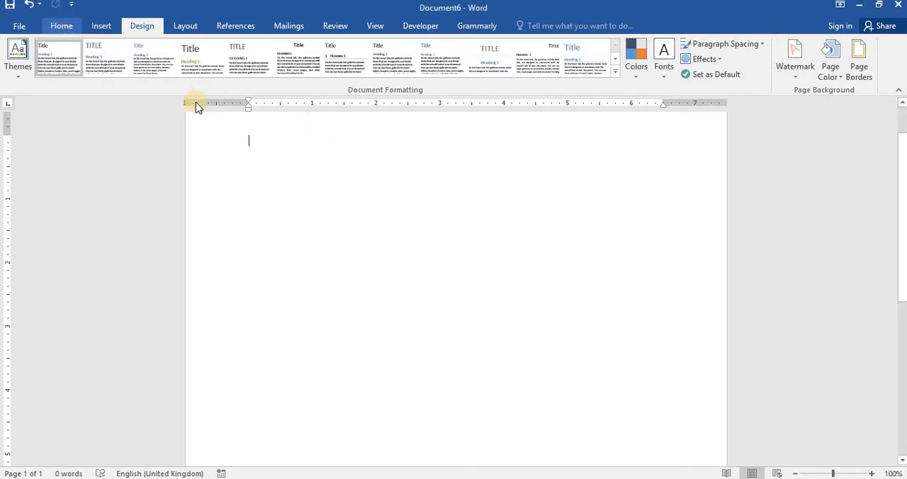
click(63, 27)
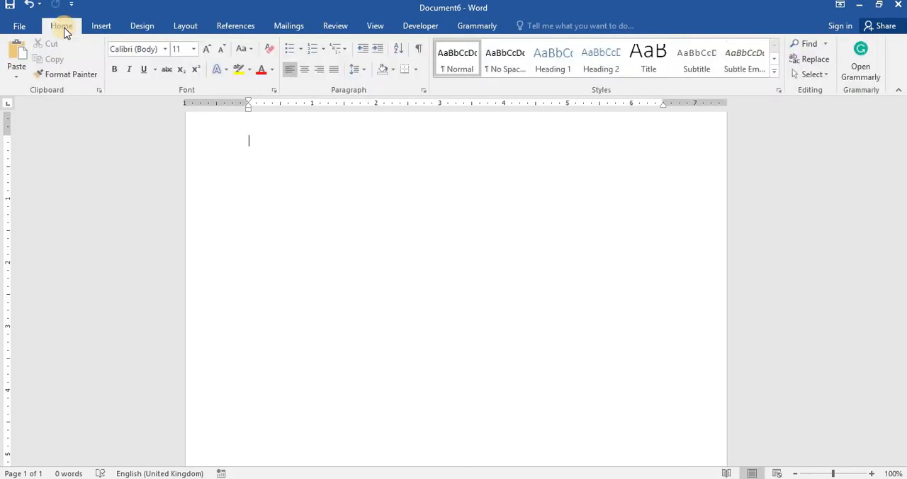
click(416, 70)
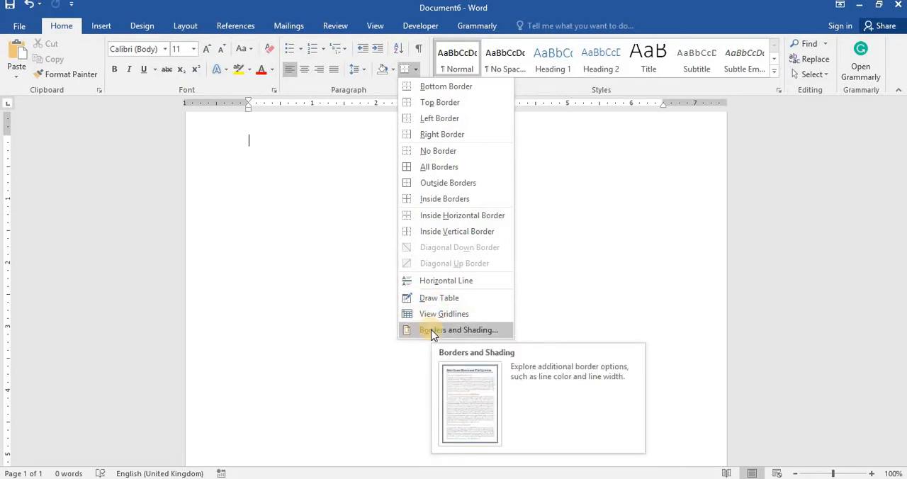
click(433, 331)
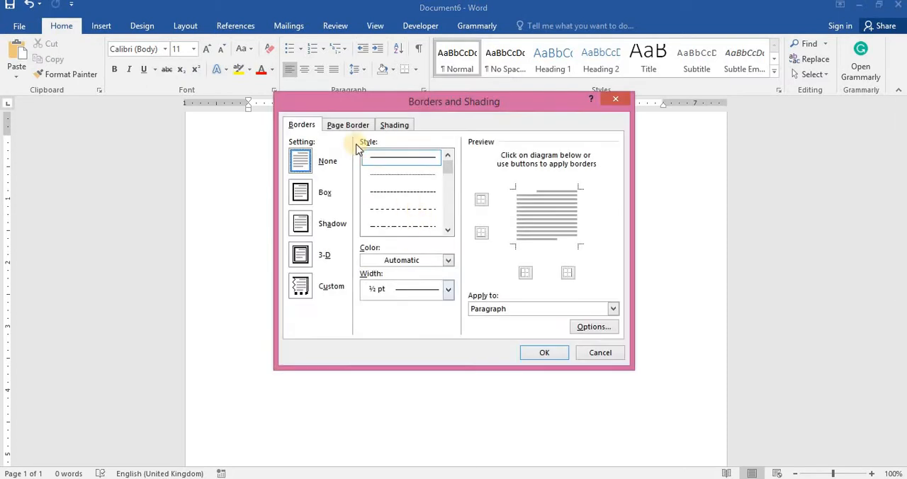
click(348, 124)
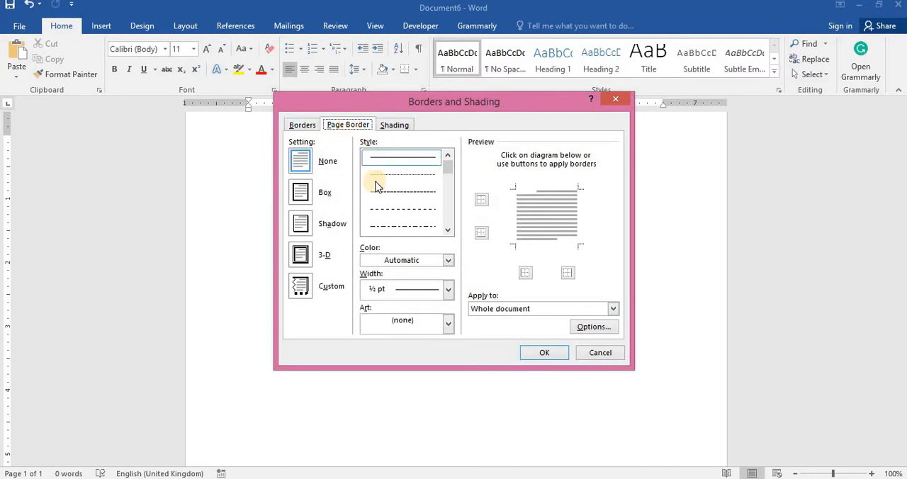
click(447, 323)
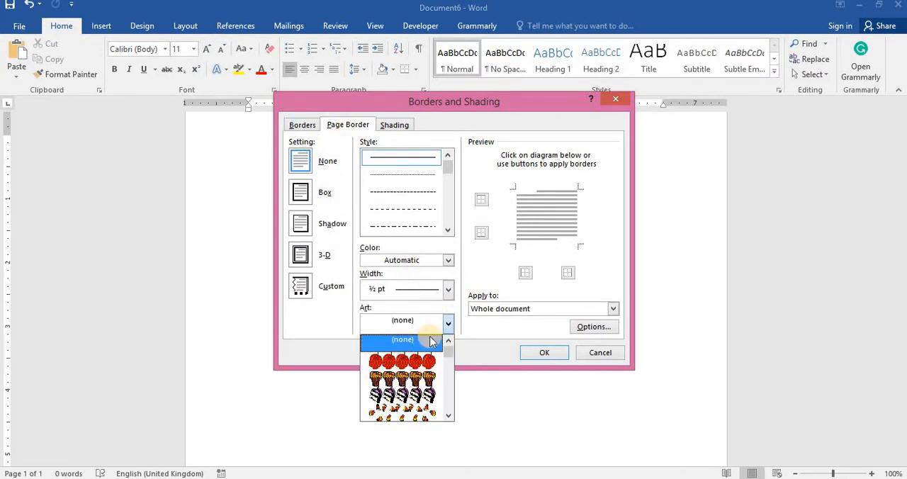
click(416, 379)
click(537, 352)
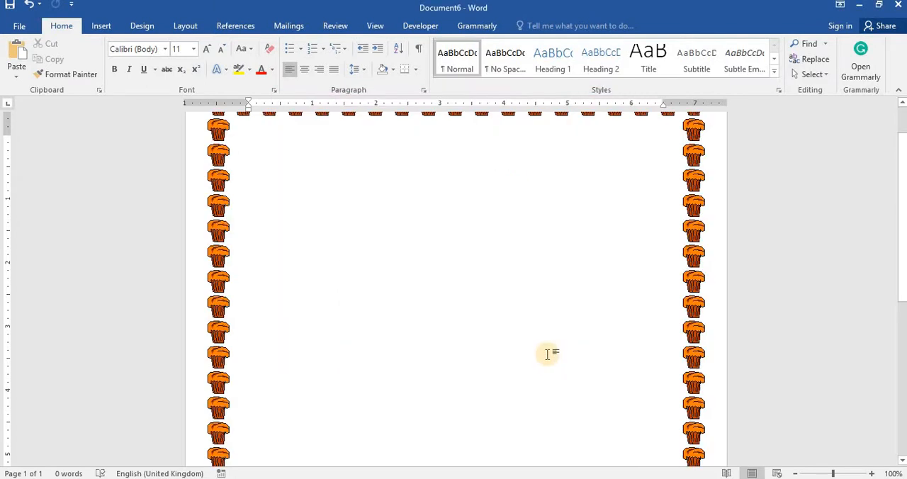
drag(902, 265, 903, 237)
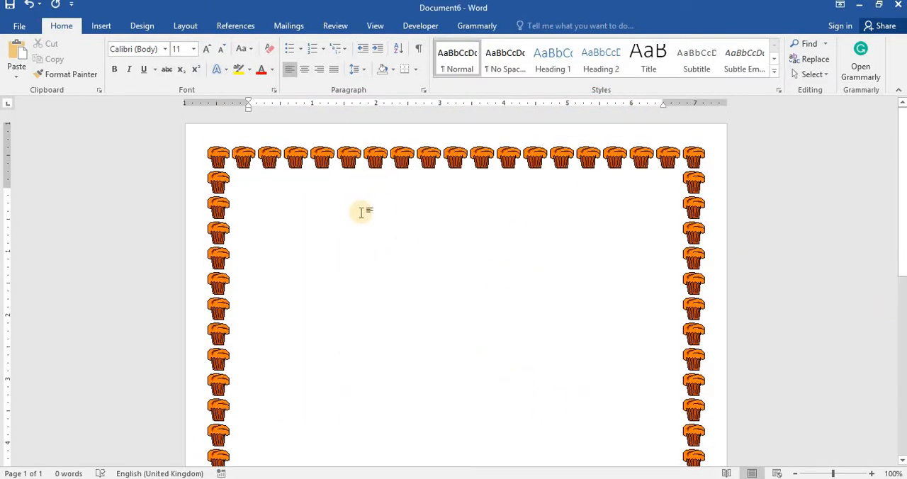
key(ctrl+z)
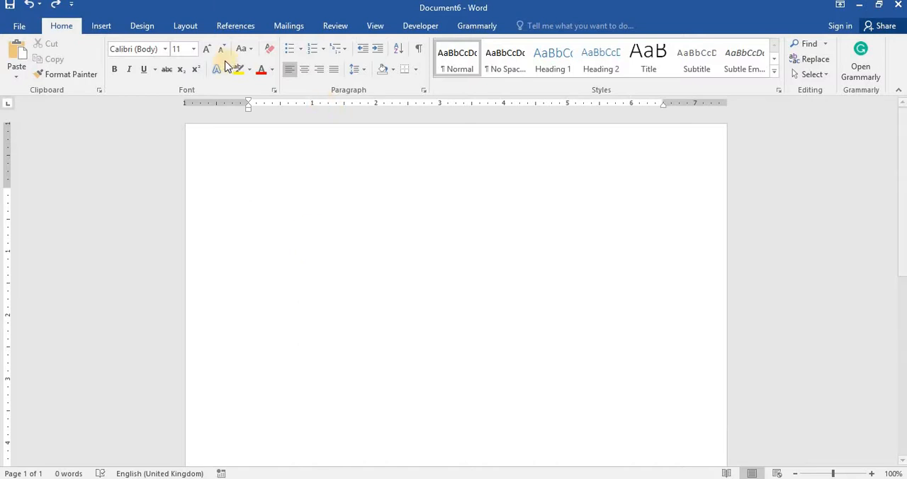
Step: Add a custom picture watermark using the frame-1684392_1920 image from the Downloads folder
click(143, 26)
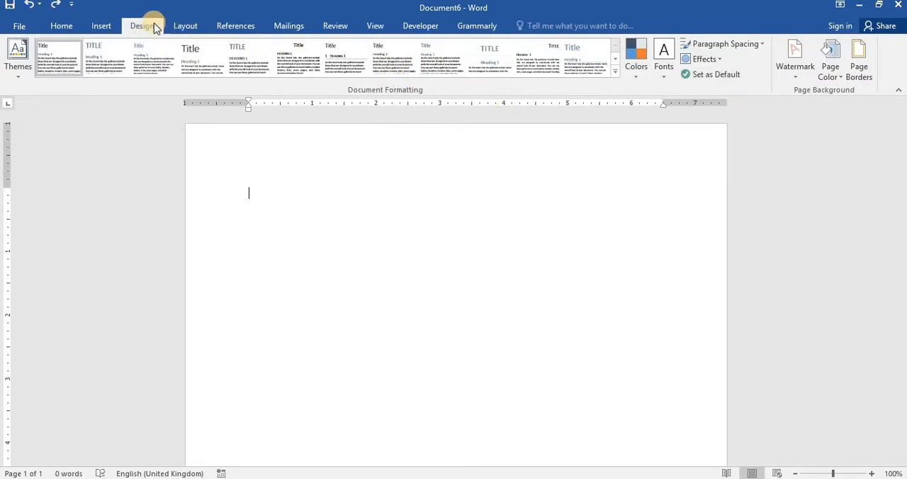
click(794, 78)
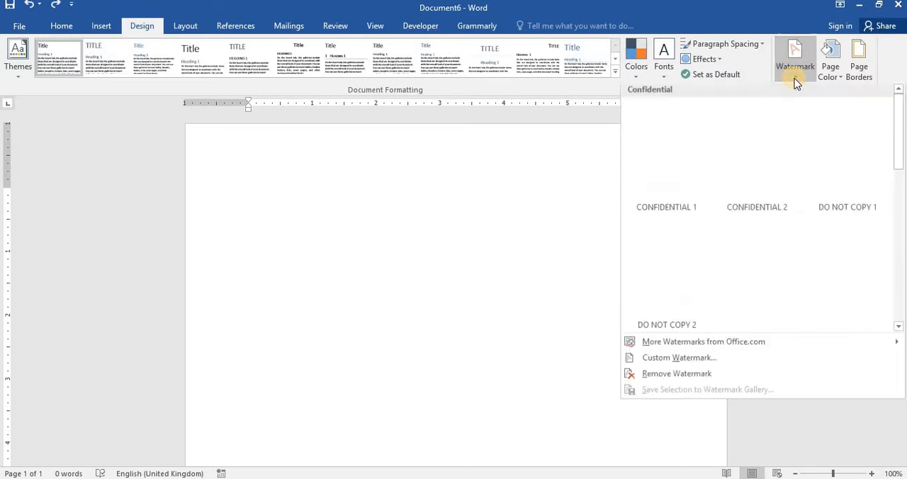
click(679, 360)
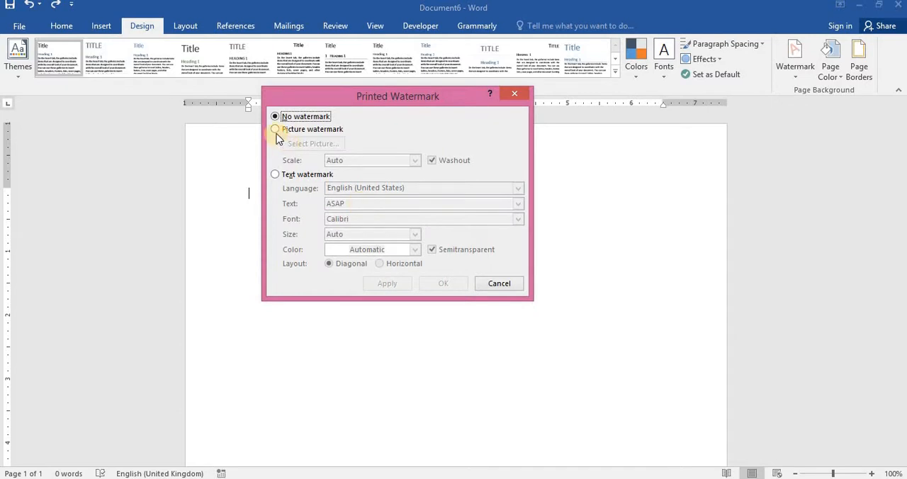
click(276, 129)
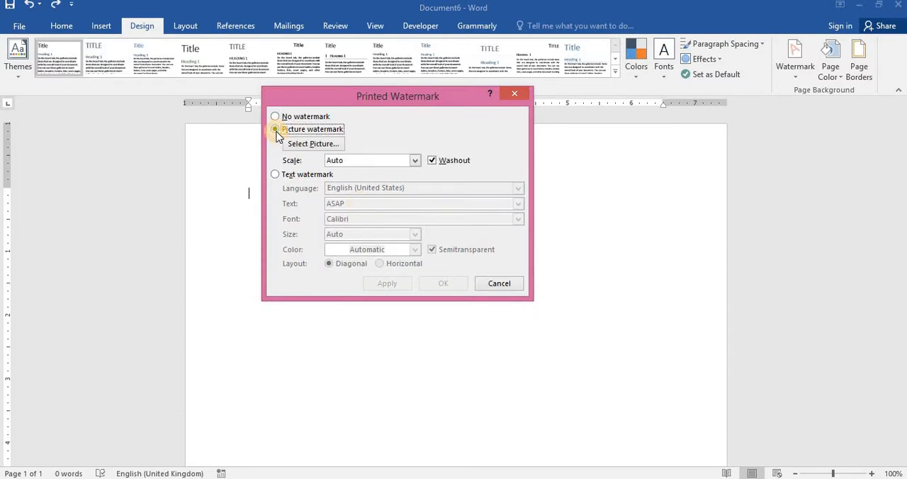
click(303, 151)
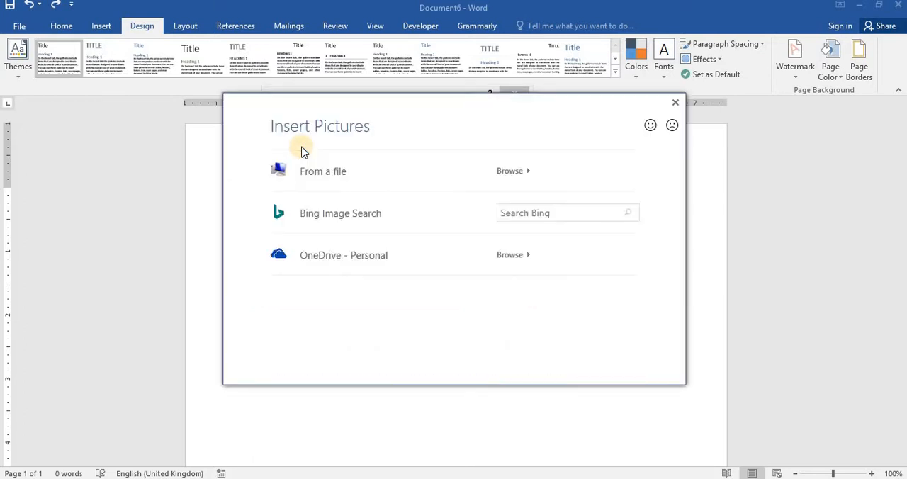
click(510, 175)
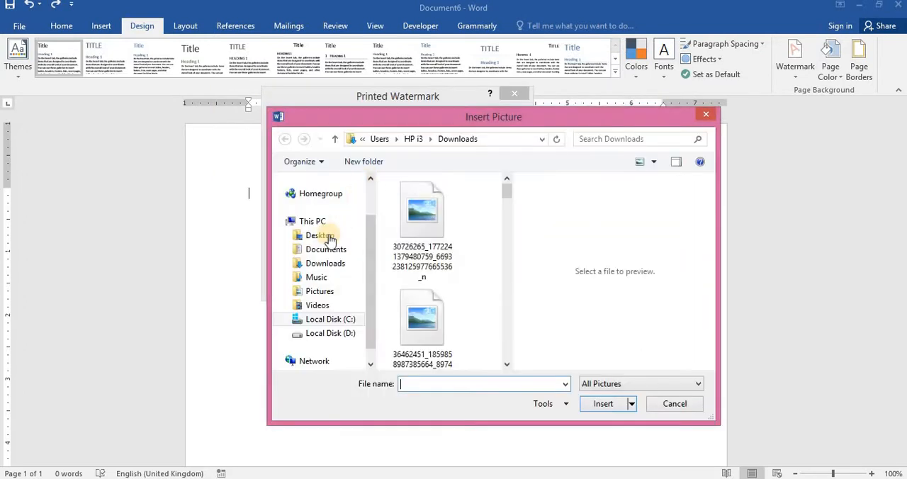
click(325, 263)
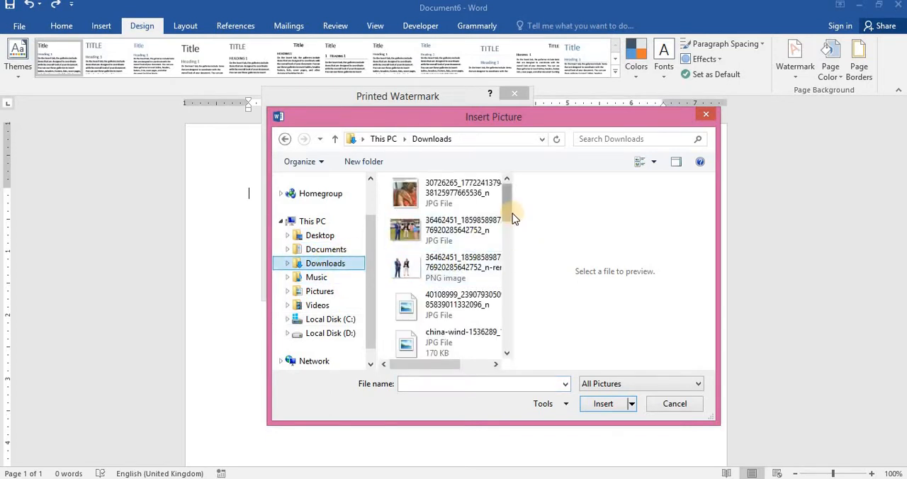
drag(510, 220, 508, 270)
click(414, 303)
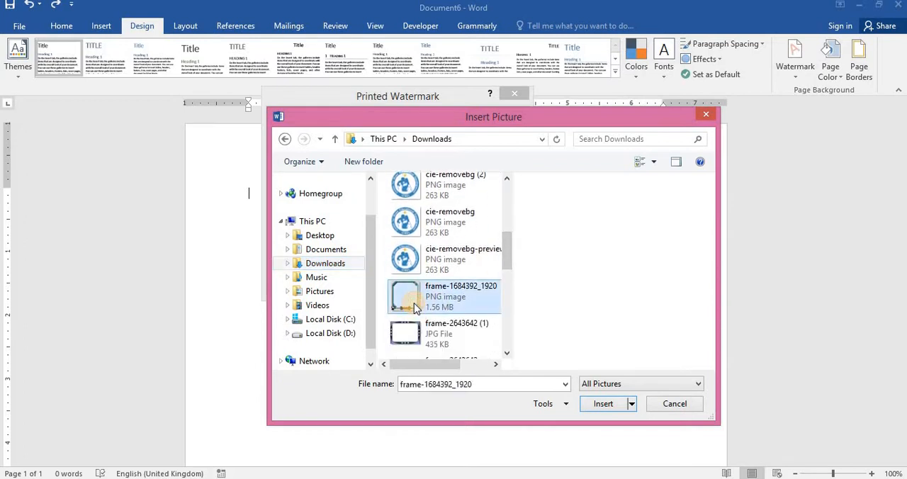
click(599, 403)
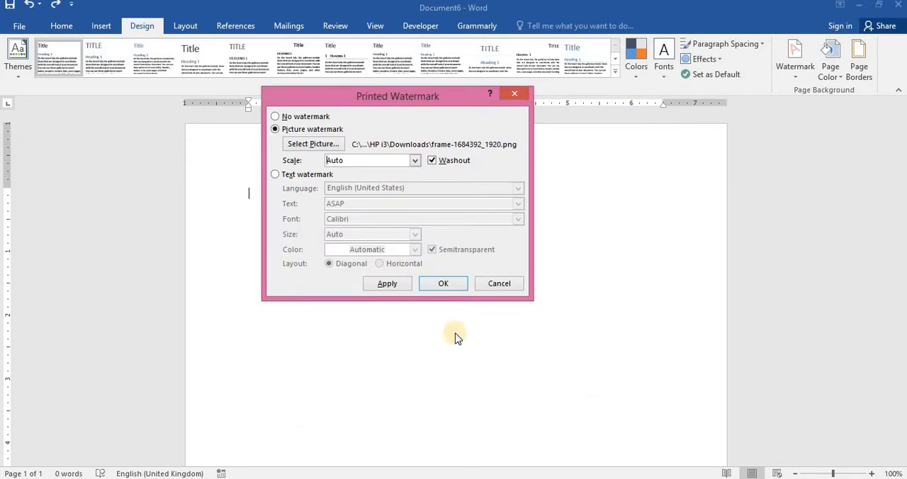
click(386, 284)
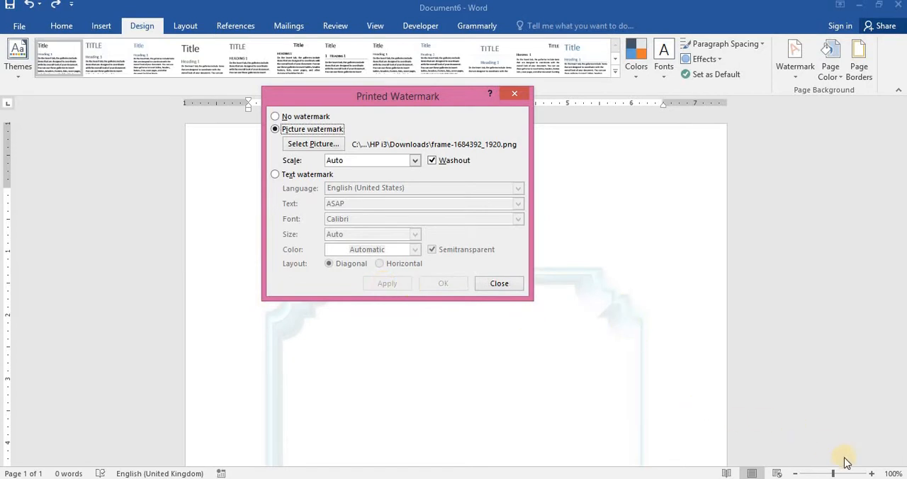
Step: Turn off the washout effect on the picture watermark and close the watermark settings
click(872, 473)
click(434, 162)
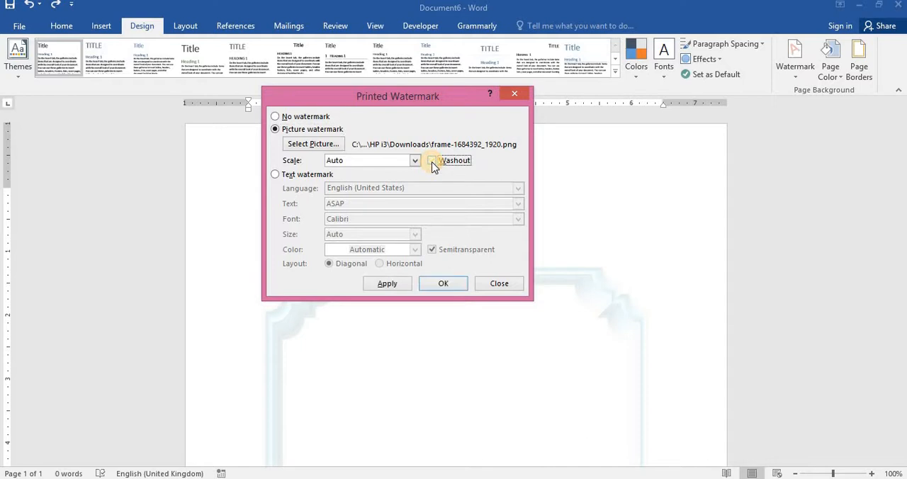
click(387, 287)
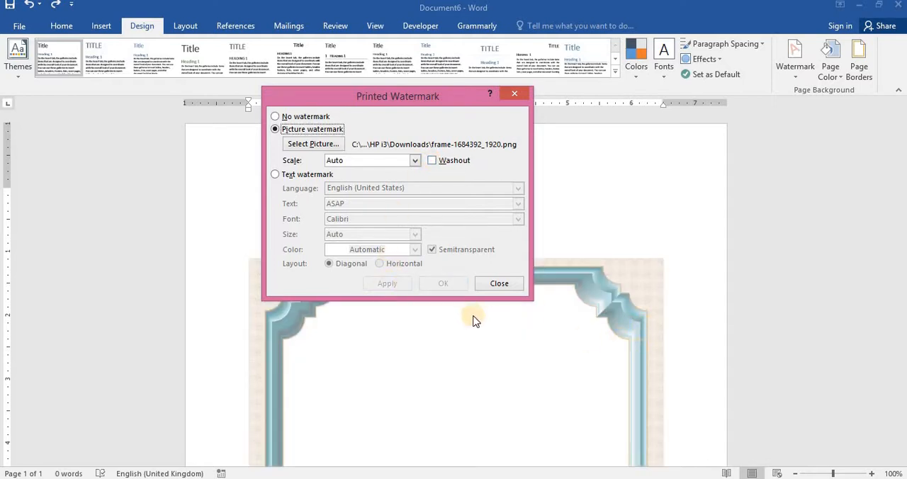
click(504, 284)
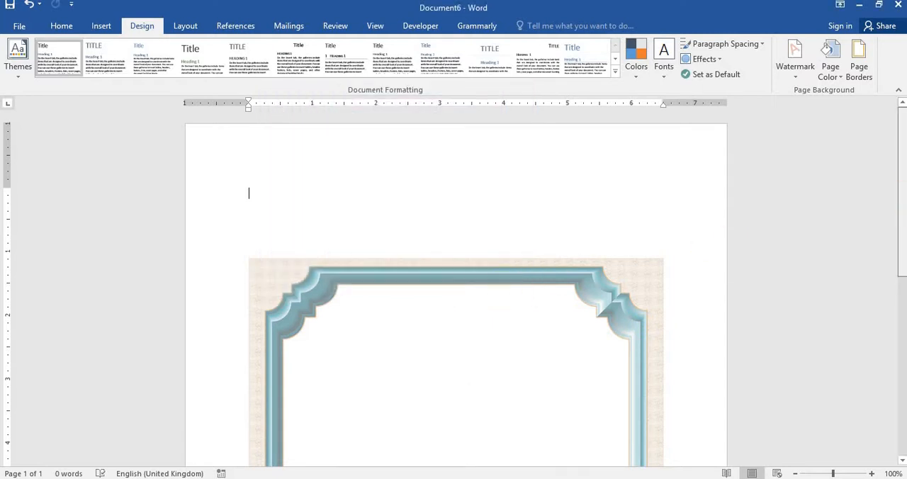
Step: Set the scale of the existing picture watermark to 200% and apply it
scroll(455, 289, down, 7)
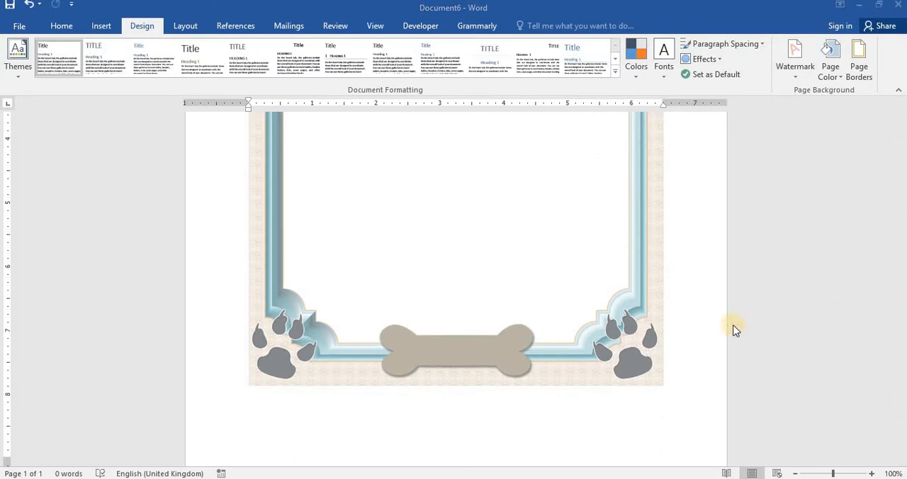
drag(896, 317, 886, 235)
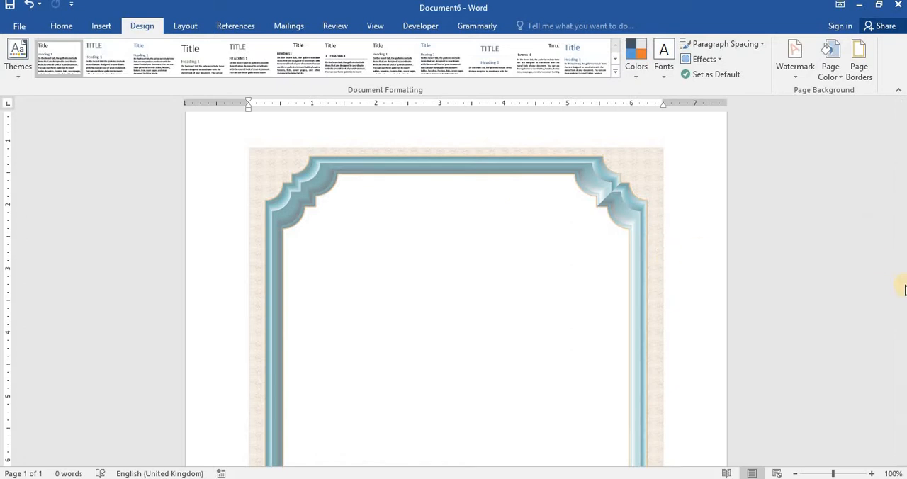
drag(902, 316, 905, 420)
drag(902, 298, 901, 196)
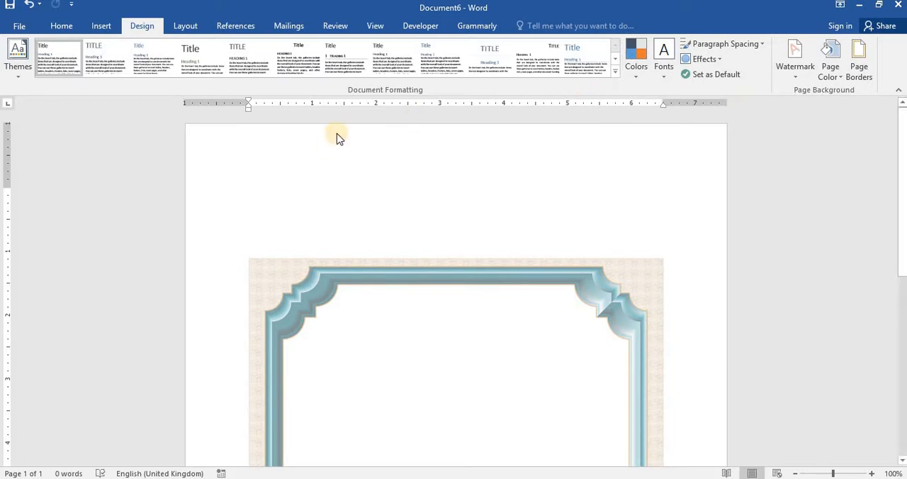
click(796, 70)
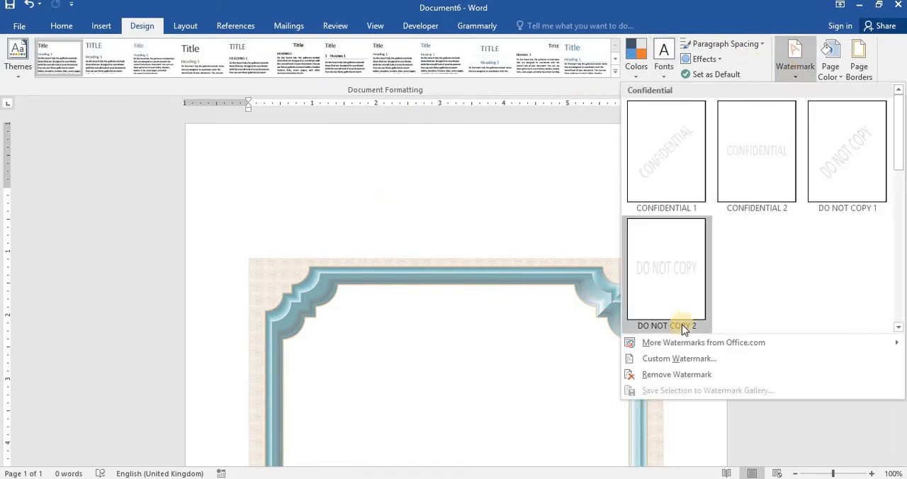
click(664, 365)
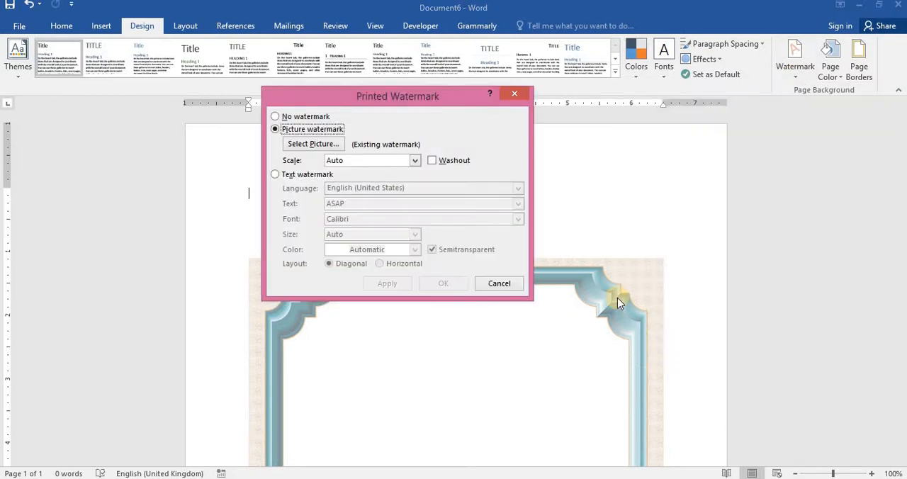
click(414, 161)
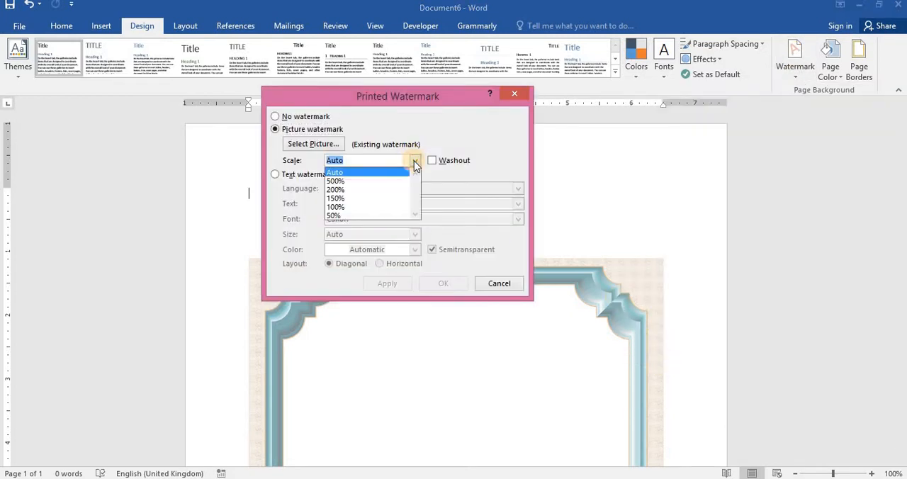
click(348, 187)
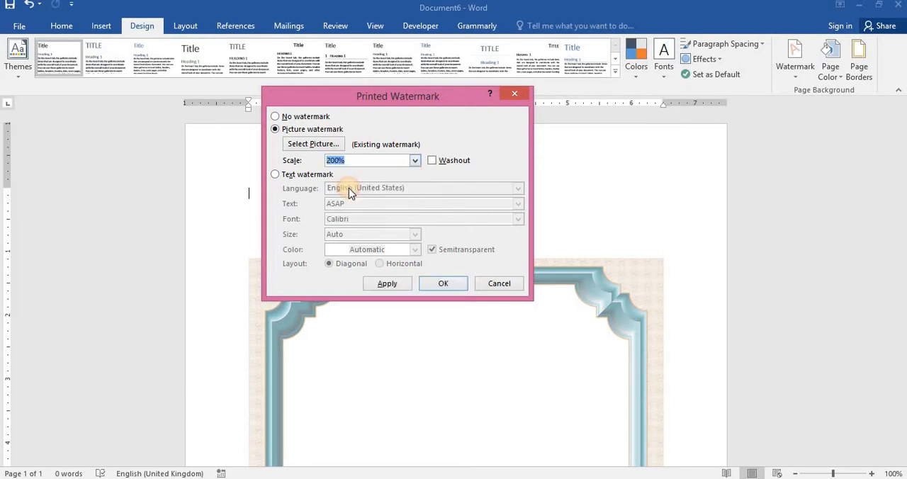
click(395, 285)
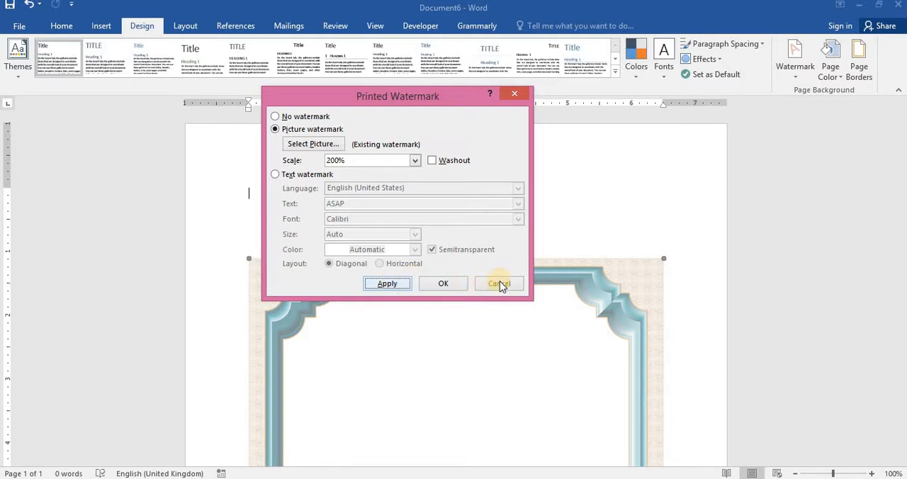
click(406, 288)
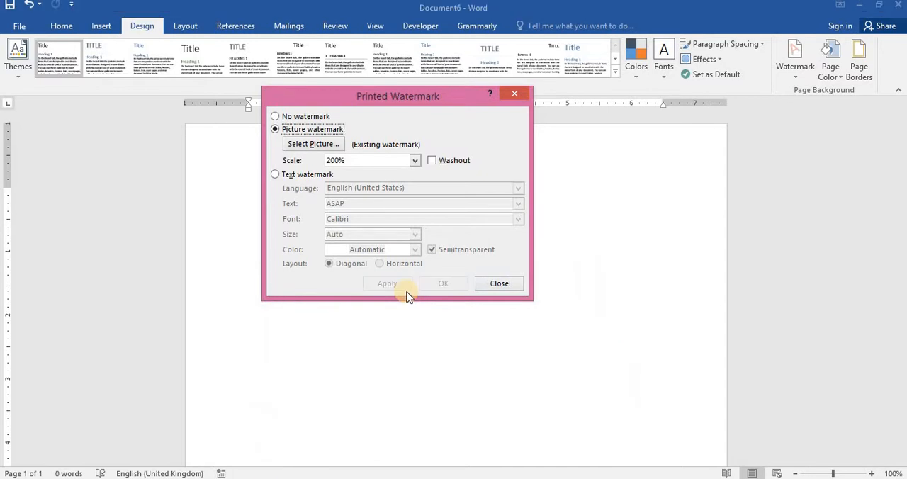
Step: Return the picture watermark's scale to Auto and apply it
click(414, 160)
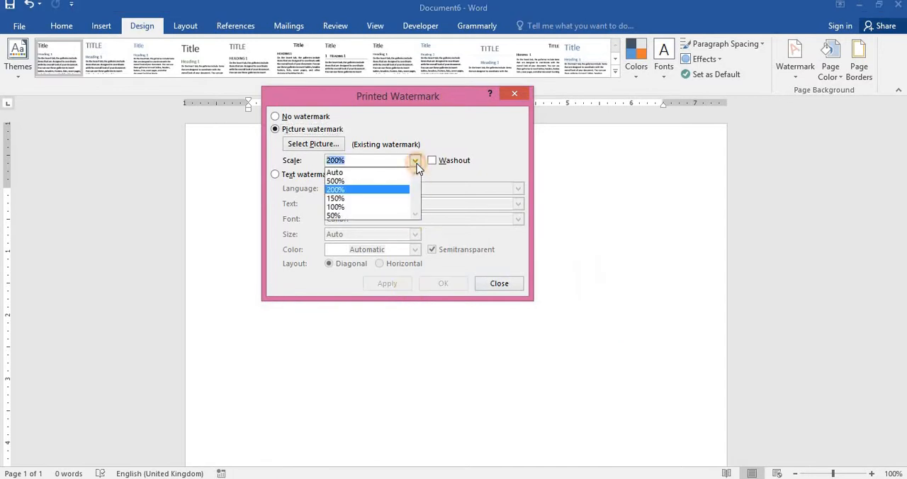
click(367, 173)
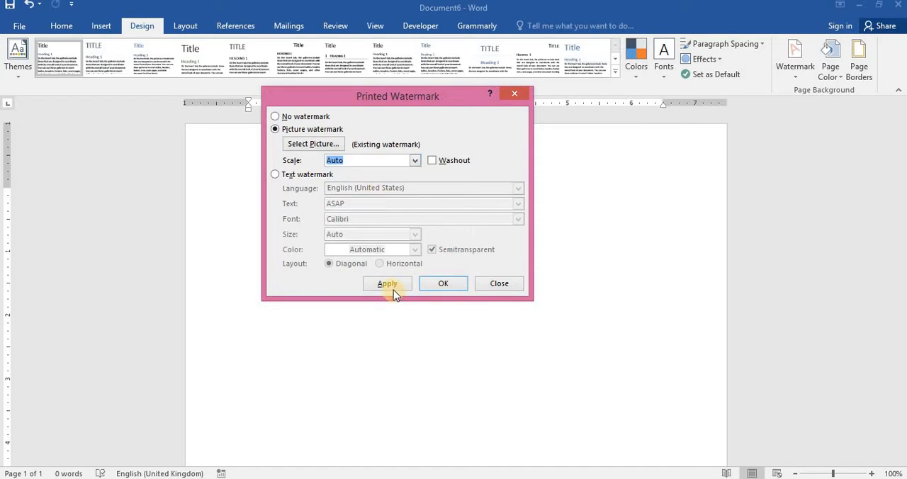
click(391, 285)
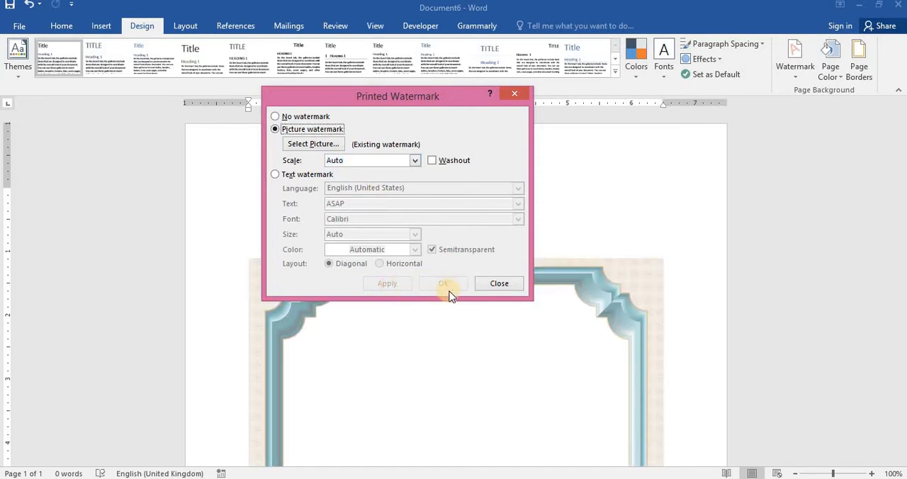
Step: Set the scale of the existing picture watermark to 150% and apply it
click(417, 161)
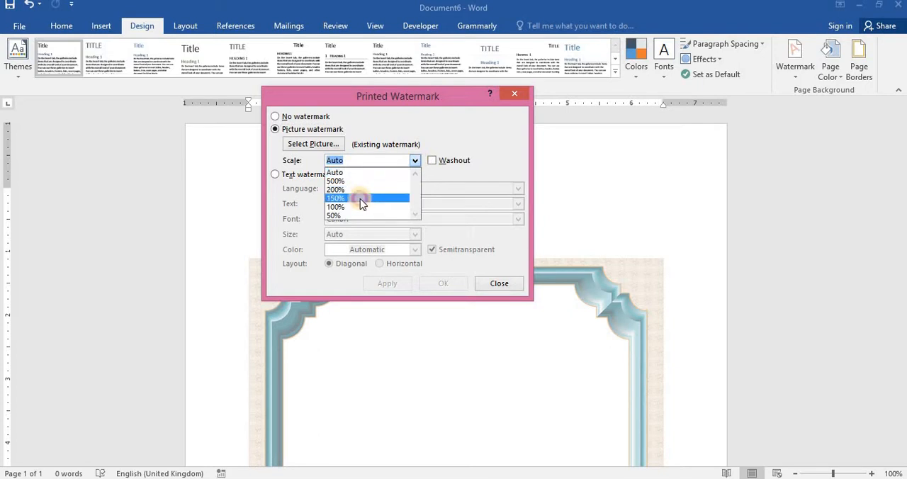
click(360, 198)
click(379, 282)
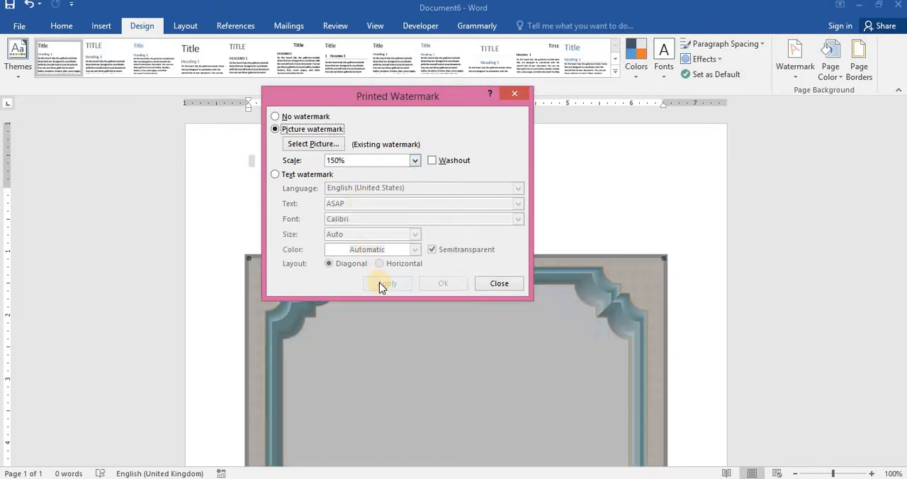
Step: Set the picture watermark's scale back to Auto, apply it and close the watermark settings
click(416, 161)
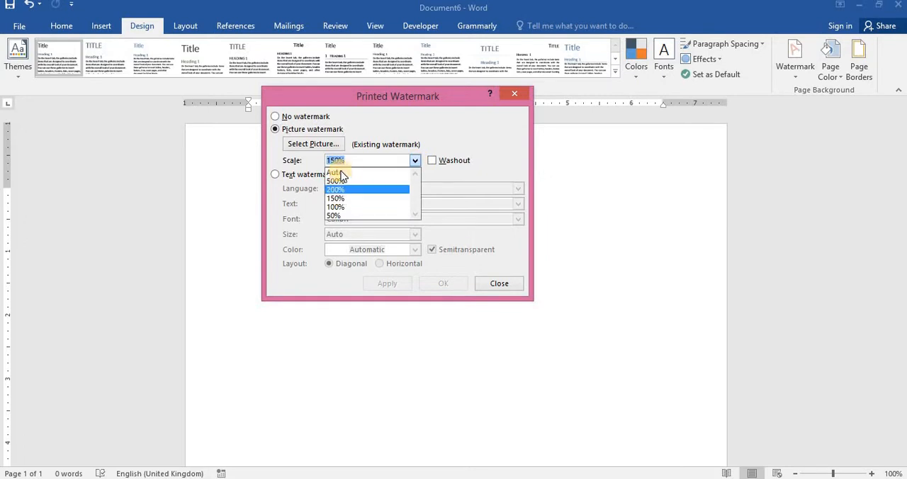
click(338, 172)
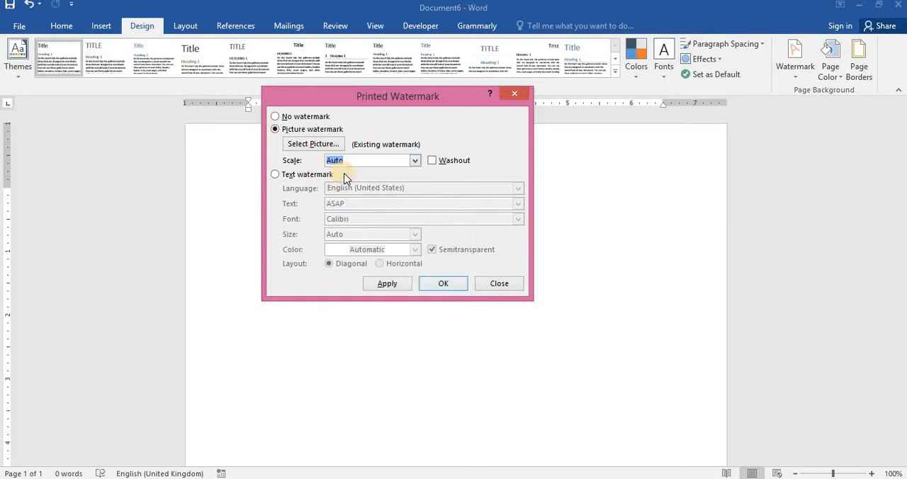
click(404, 287)
click(488, 284)
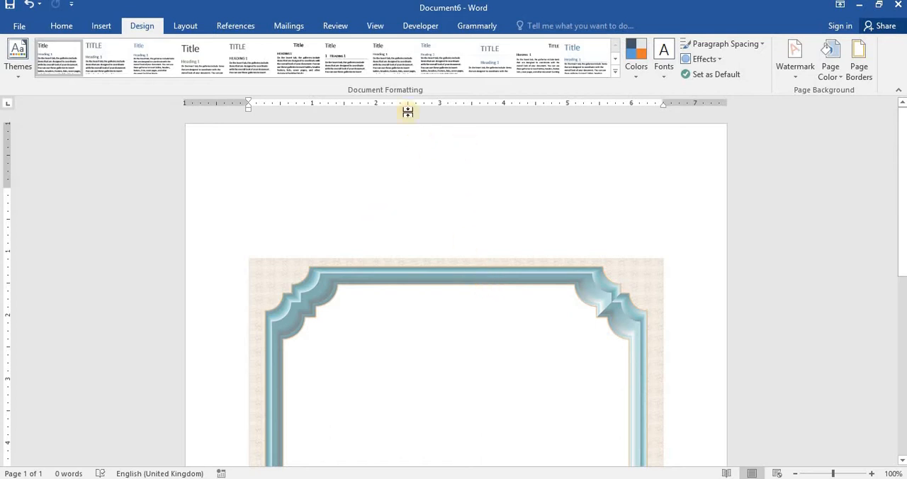
Step: Open the header for editing, select the frame picture and stretch its upper edge up to the top of the page
double_click(430, 153)
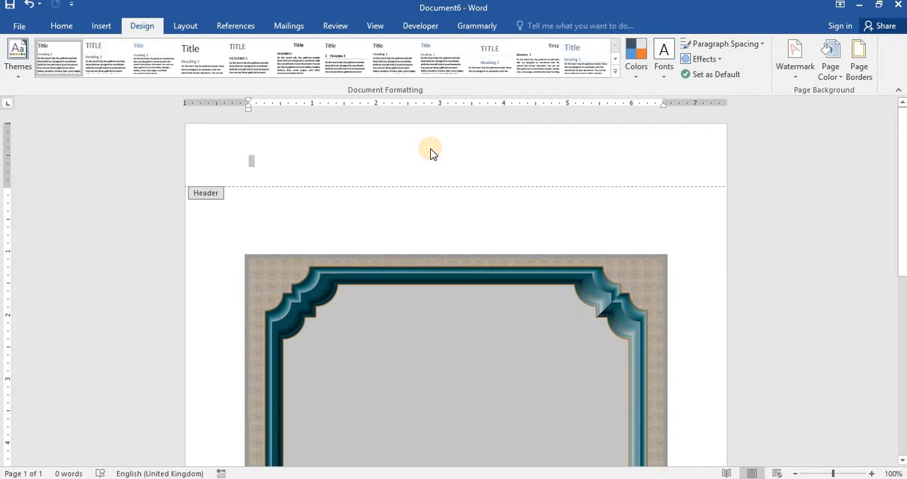
click(435, 266)
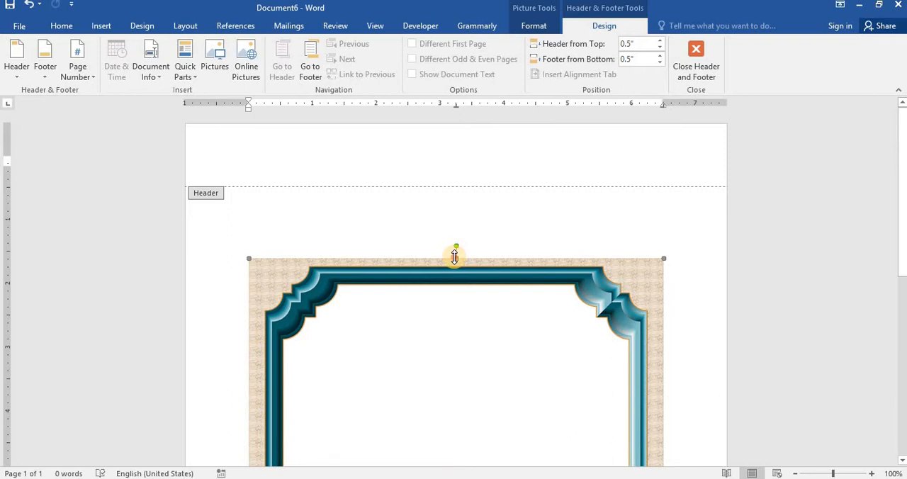
drag(454, 257, 447, 124)
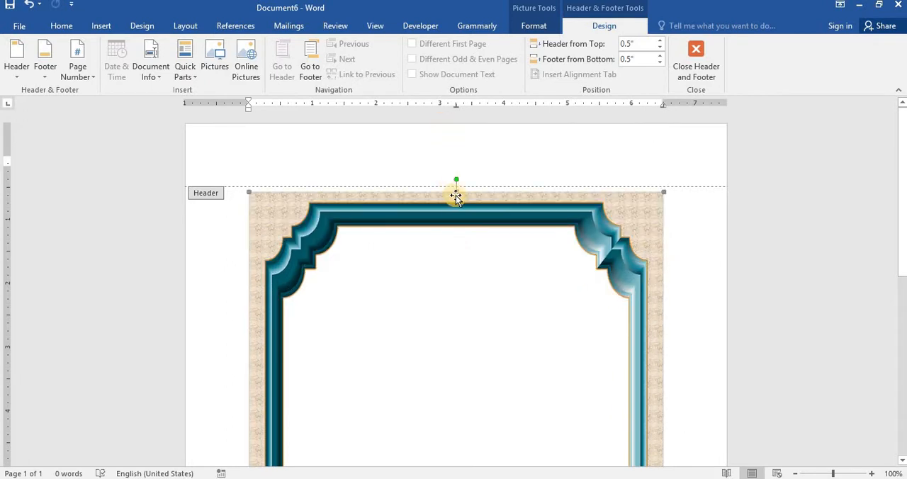
drag(455, 190, 447, 121)
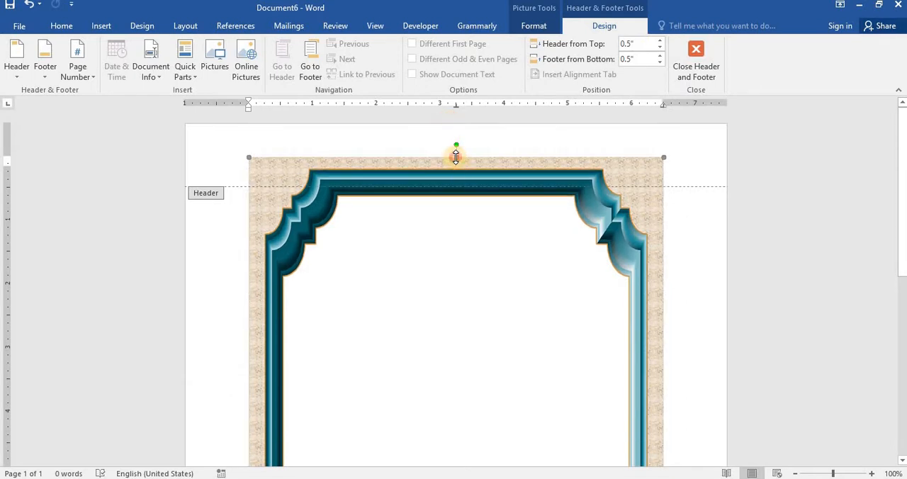
drag(455, 157, 457, 122)
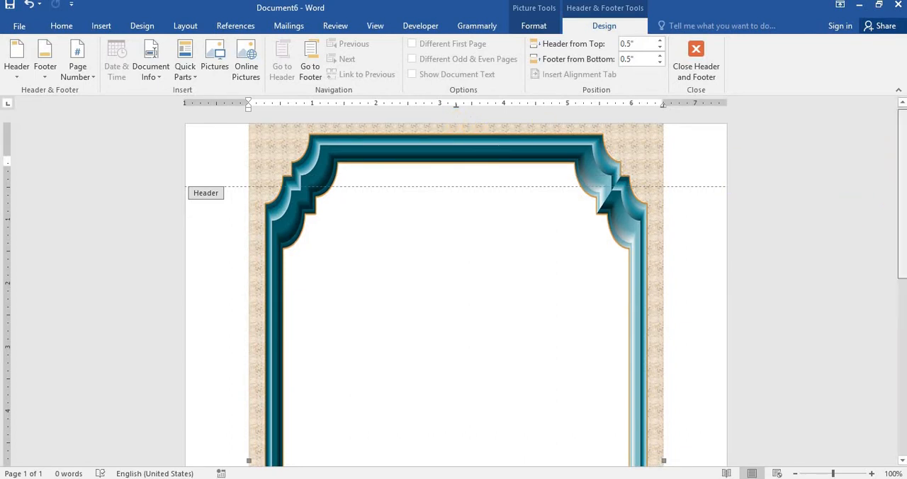
Step: Move the frame picture down so that its lower edge reaches the bottom of the page
scroll(454, 283, down, 8)
scroll(453, 284, down, 1)
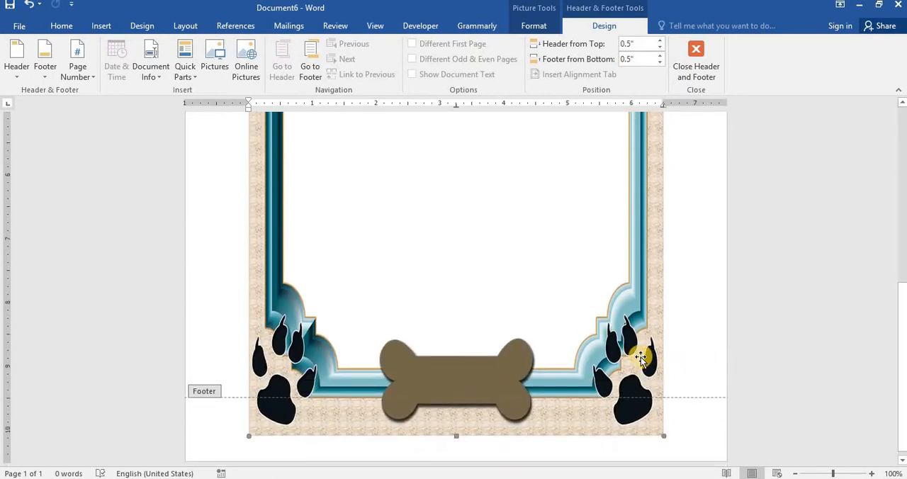
drag(639, 356, 642, 379)
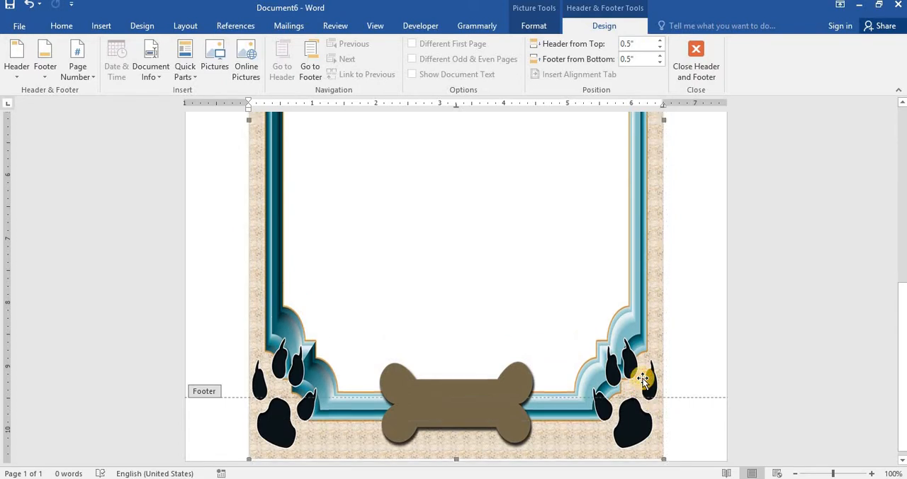
Step: Stretch the frame picture's upper edge to close the remaining gap at the top of the page
drag(902, 315, 880, 54)
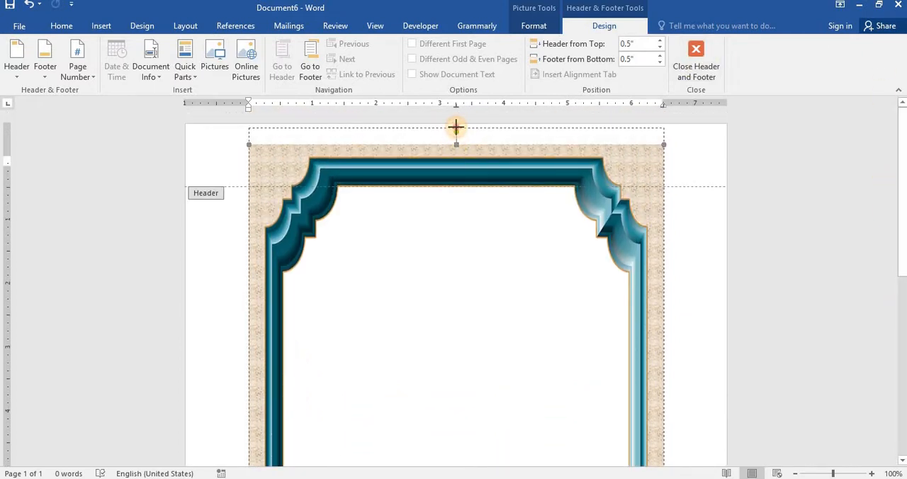
drag(455, 128, 456, 126)
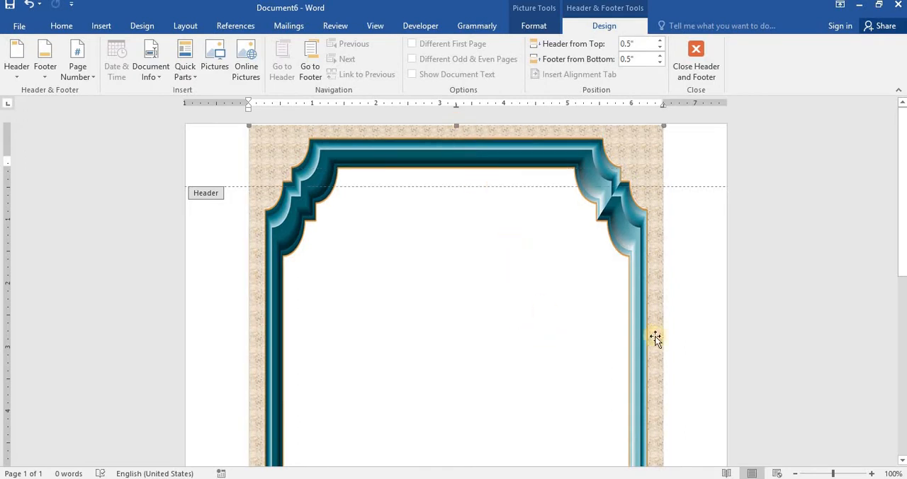
scroll(886, 199, down, 5)
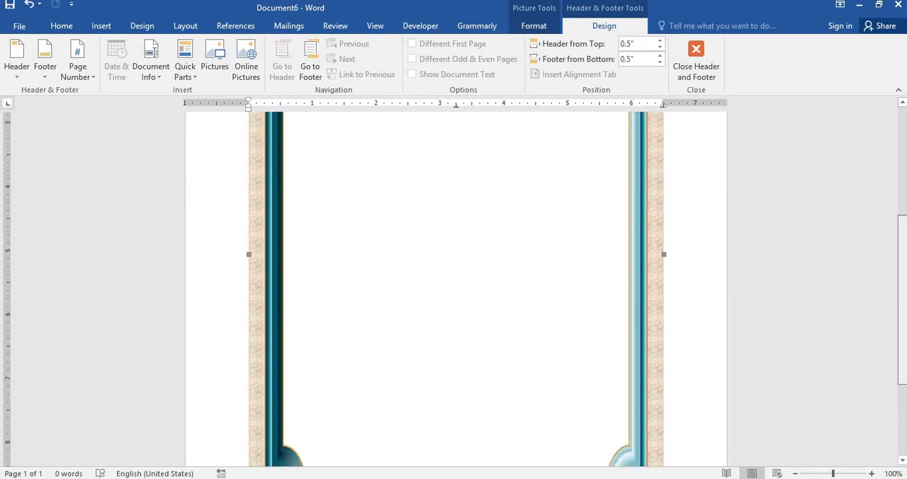
drag(894, 349, 899, 404)
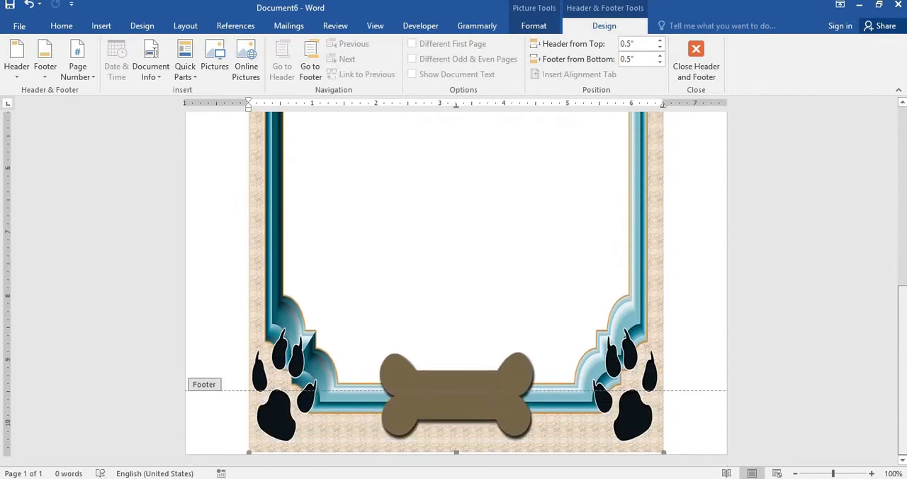
drag(891, 311, 883, 156)
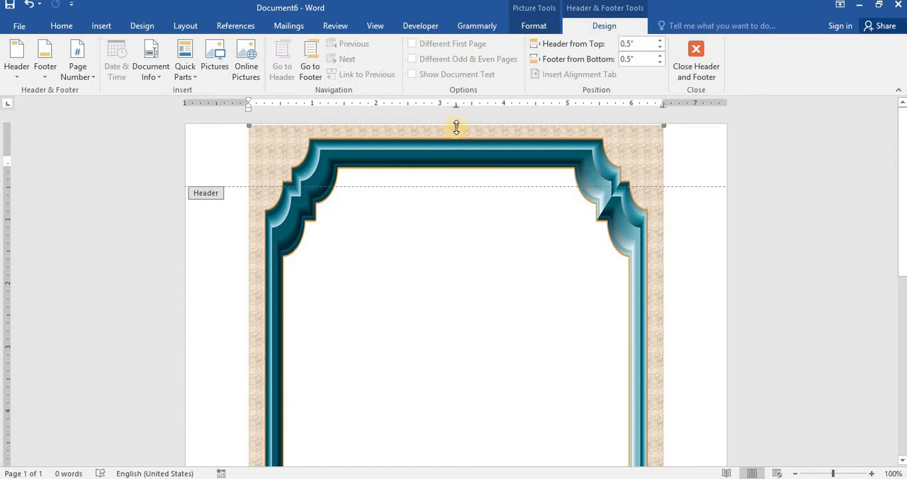
mouse_move(456, 126)
mouse_down()
mouse_move(454, 146)
mouse_move(456, 124)
mouse_up()
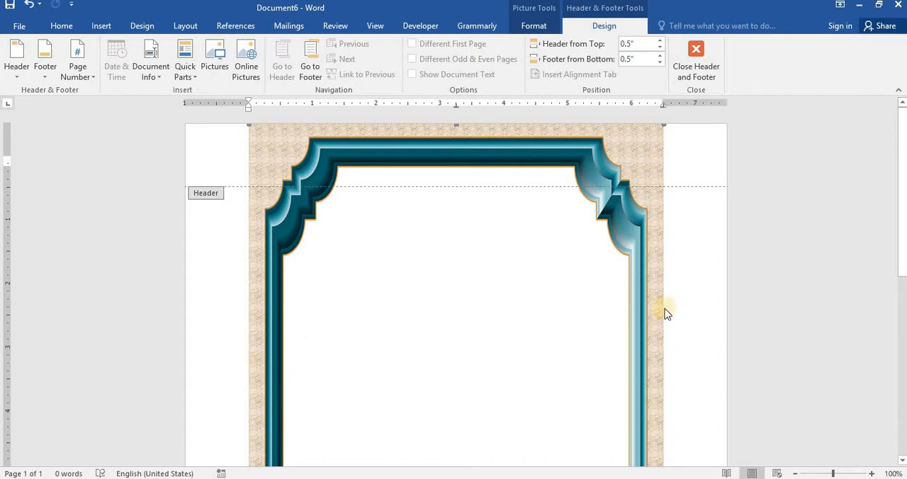
Step: Try widening the frame picture to the page's left edge and shifting it to the right, and undo both changes
drag(902, 192, 900, 333)
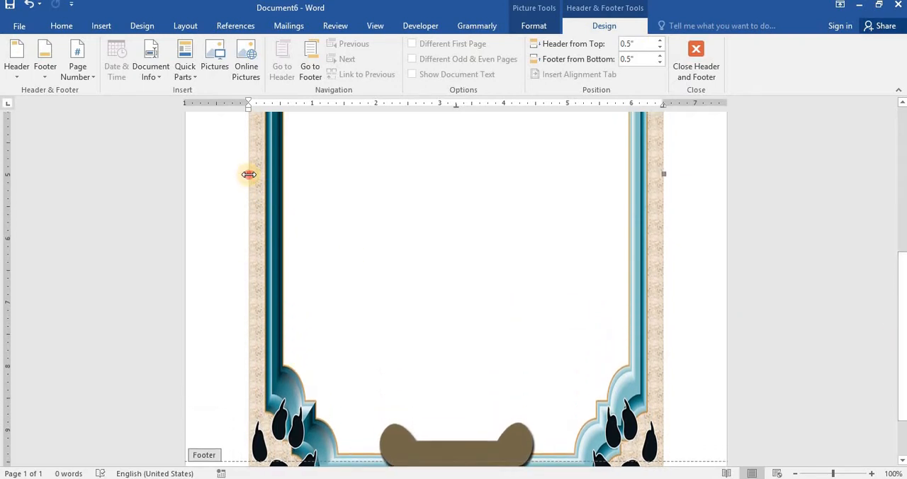
drag(248, 175, 187, 175)
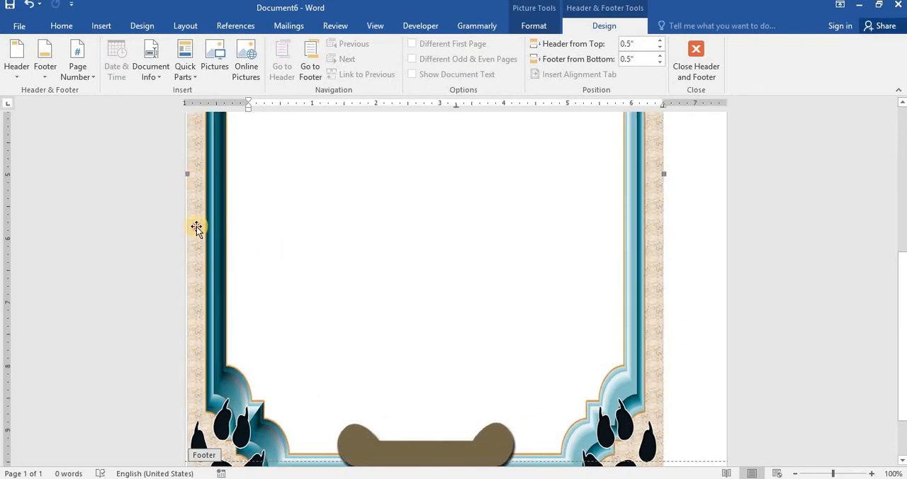
drag(196, 228, 218, 226)
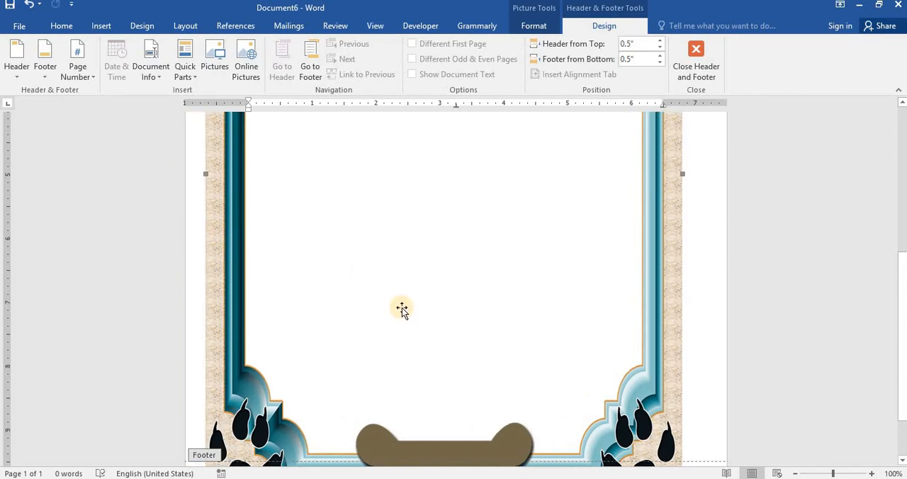
key(ctrl+z)
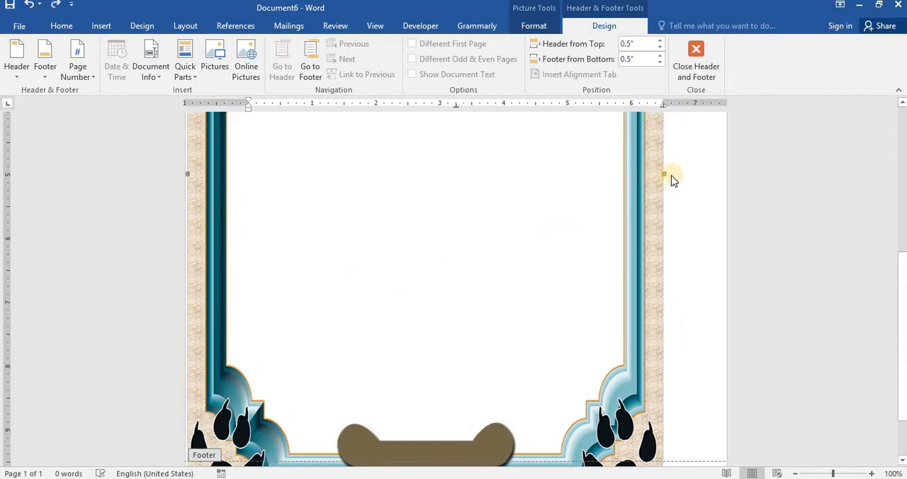
key(ctrl+z)
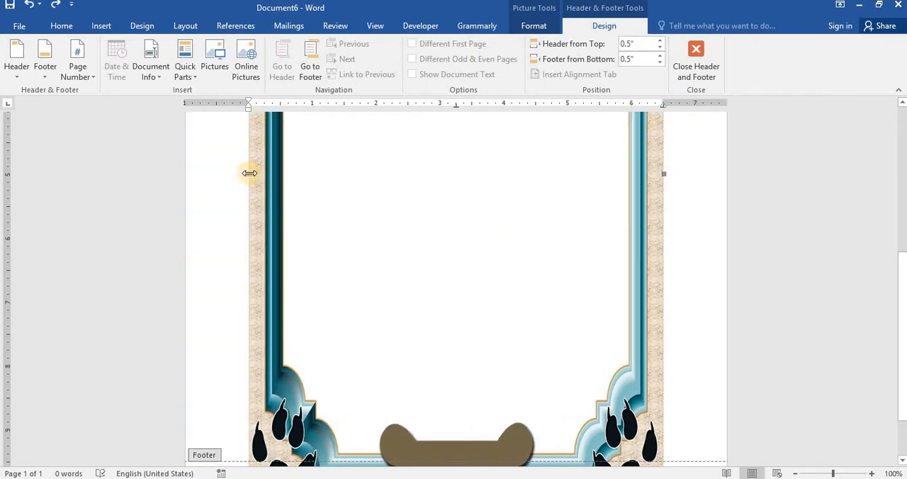
Step: Stretch the frame picture's sides to the page's left and right edges and its lower edge to the page bottom
drag(249, 173, 185, 183)
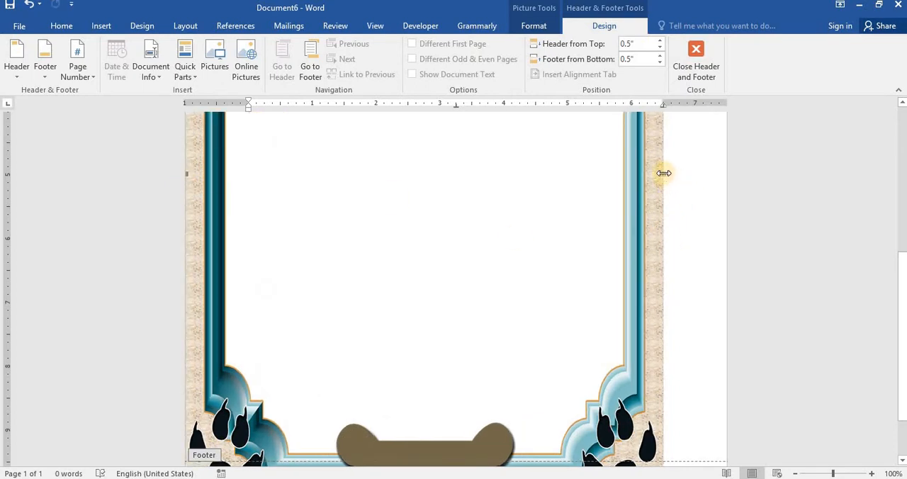
drag(663, 173, 729, 170)
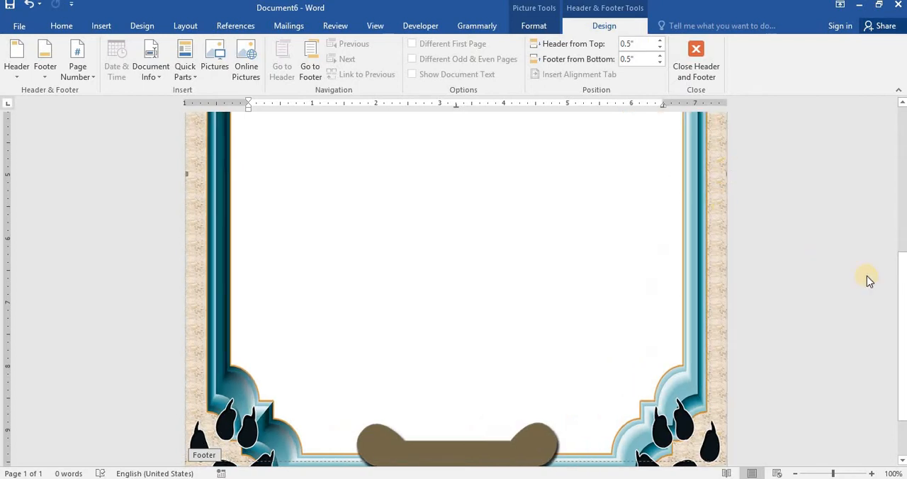
drag(902, 295, 886, 93)
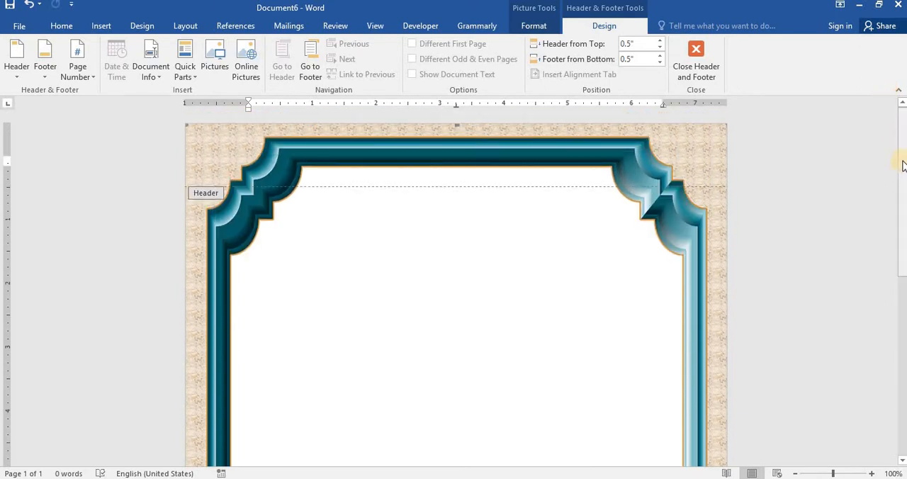
drag(903, 211, 903, 332)
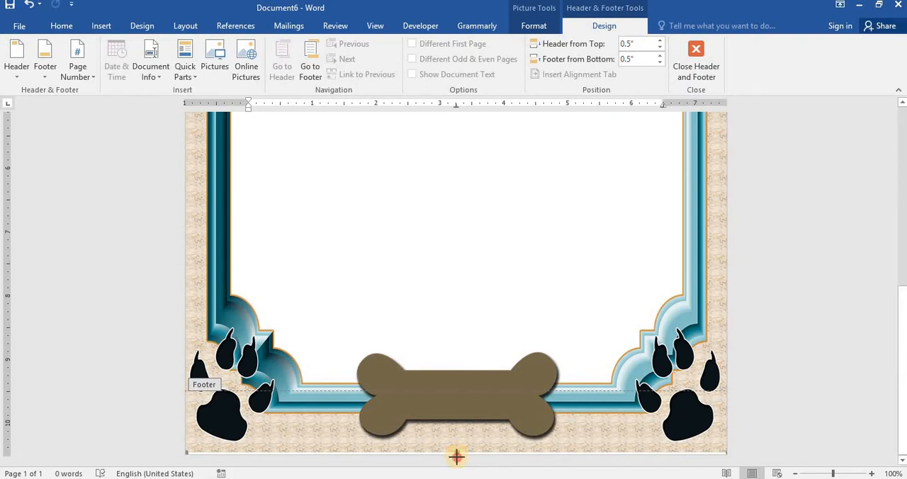
drag(456, 452, 459, 457)
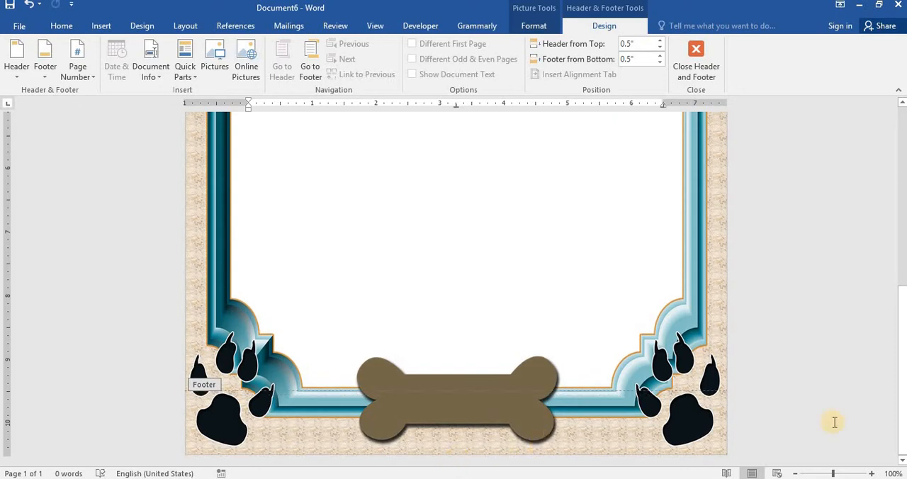
Step: Examine the frame's fit on the whole page at 40% zoom and return the view to 100%
click(795, 473)
click(796, 473)
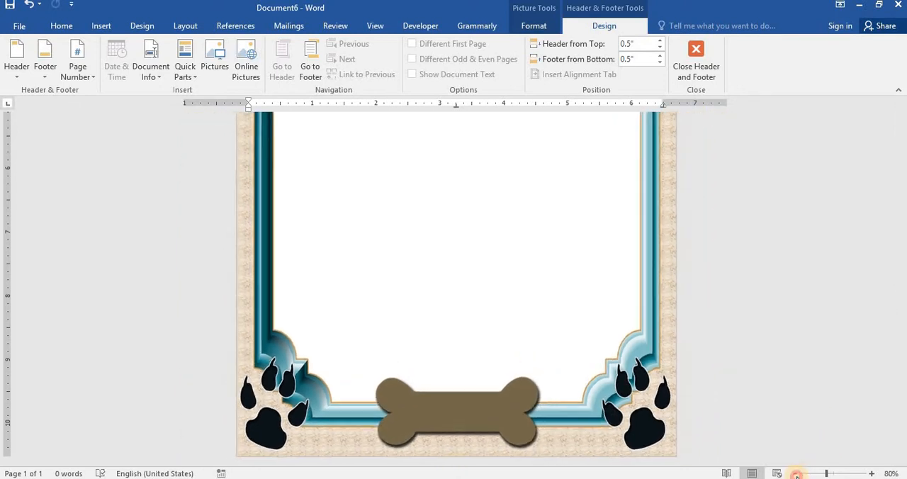
click(796, 474)
click(796, 473)
click(796, 474)
click(795, 473)
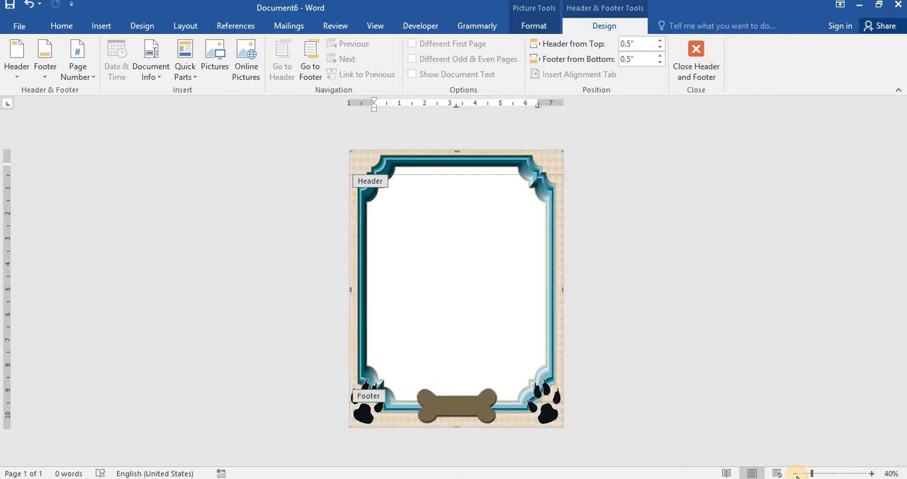
click(873, 473)
click(874, 474)
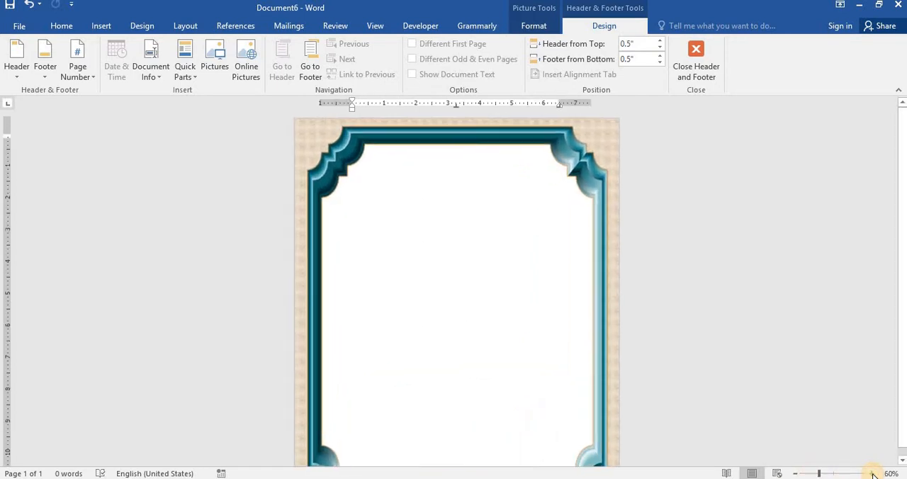
click(874, 474)
click(874, 473)
click(873, 474)
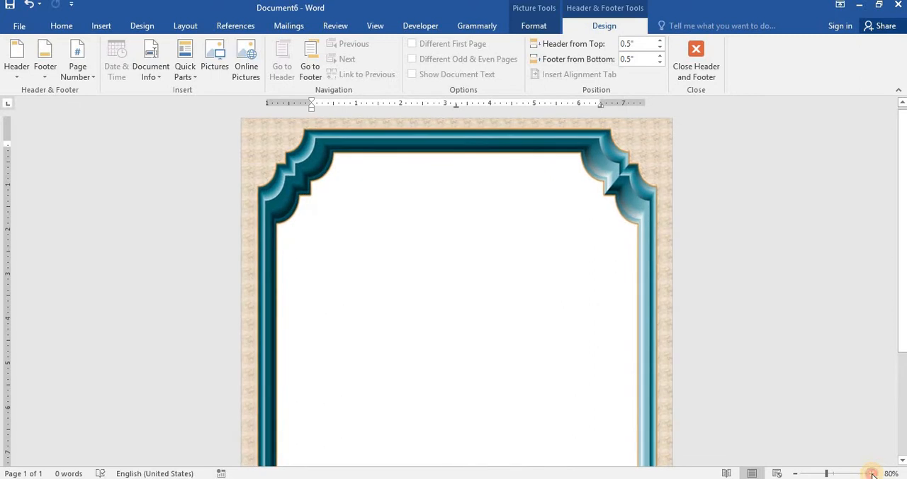
click(873, 473)
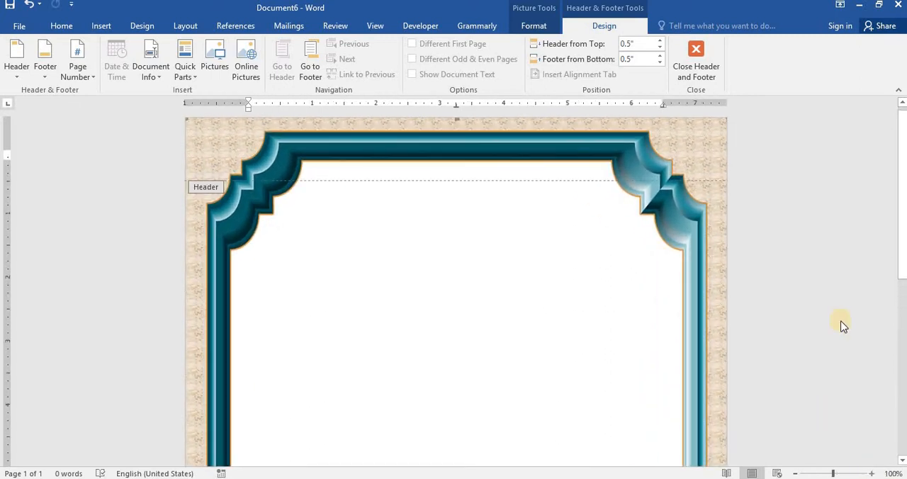
Step: Finish editing the header and footer and check the frame down to the bottom of the page
click(698, 62)
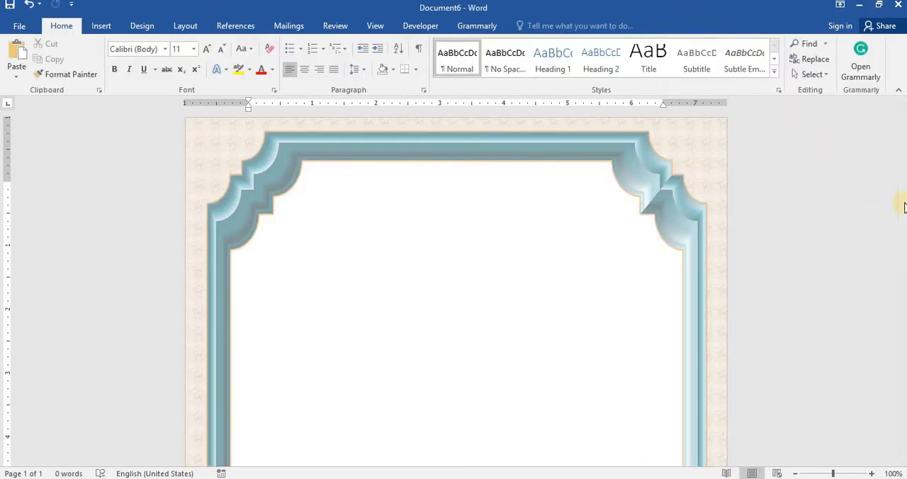
scroll(904, 207, down, 10)
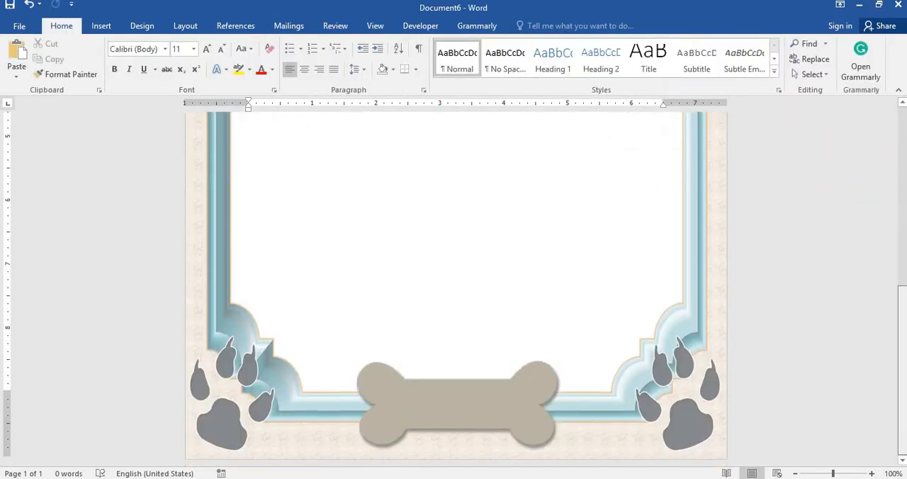
Step: Draw a text box about 7 inches wide inside the frame, starting just below the upper corner ornaments
scroll(883, 303, up, 10)
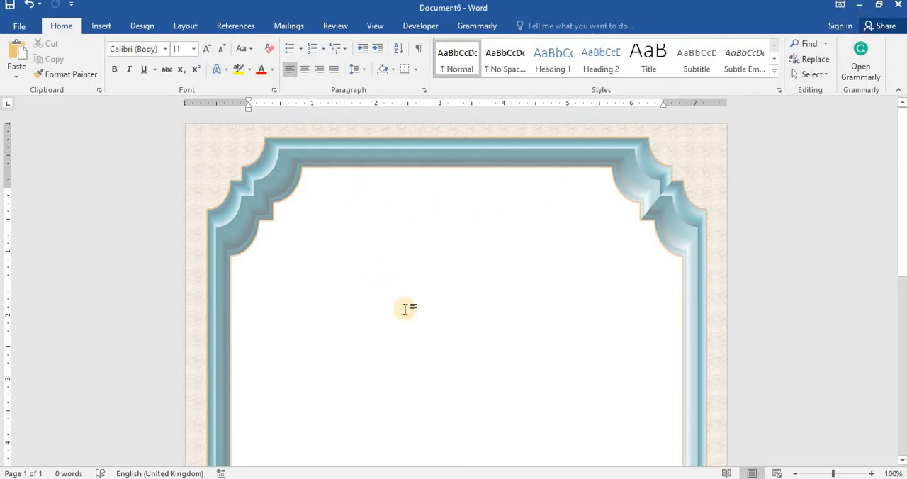
click(103, 26)
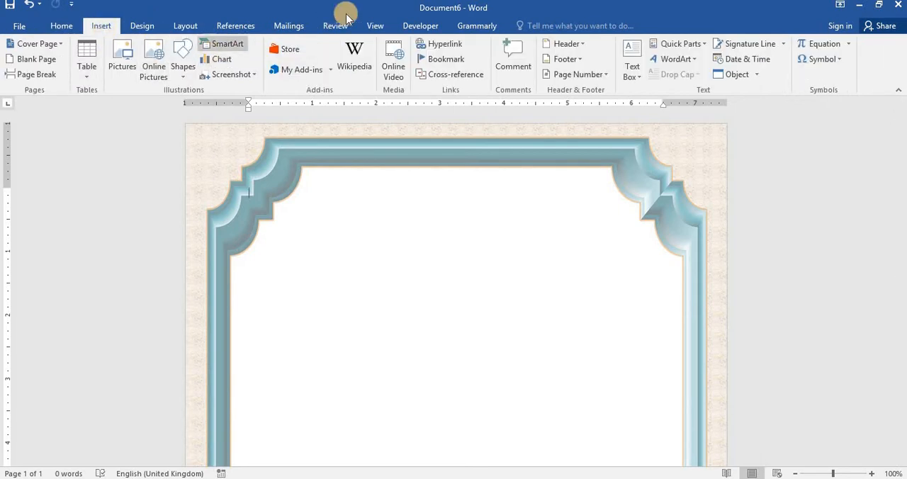
click(640, 77)
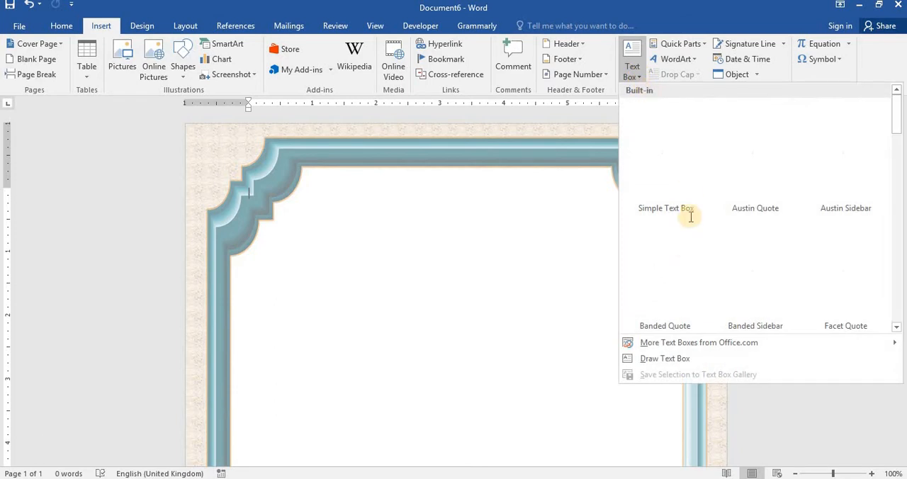
click(651, 358)
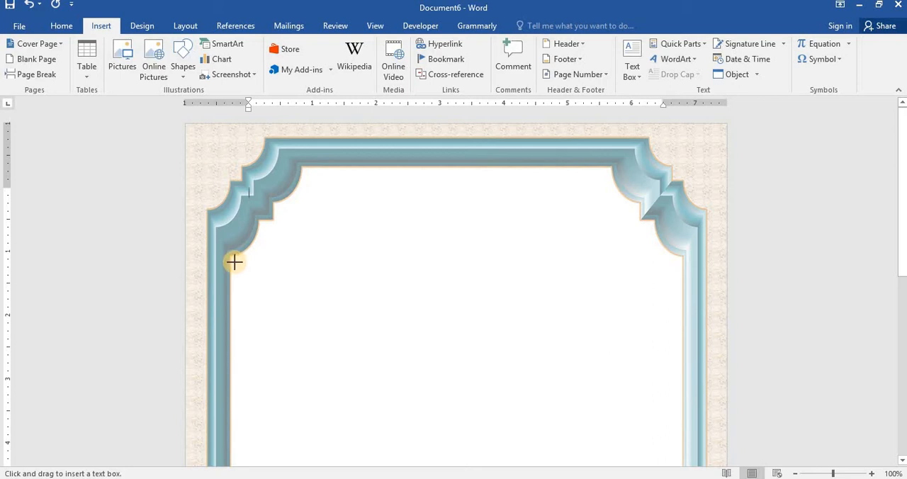
drag(233, 259, 666, 411)
drag(676, 474, 679, 478)
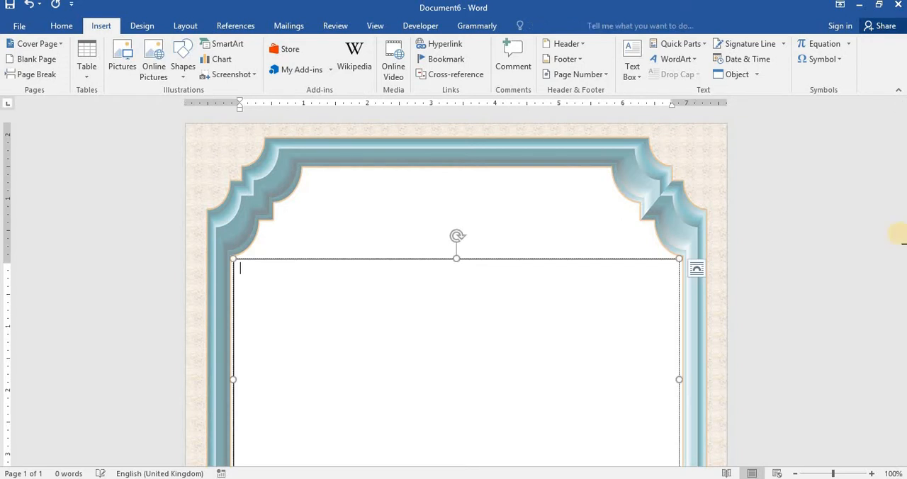
Step: Stretch the text box's lower edge downward until the box is about 5.57 inches high
click(249, 191)
scroll(501, 314, down, 5)
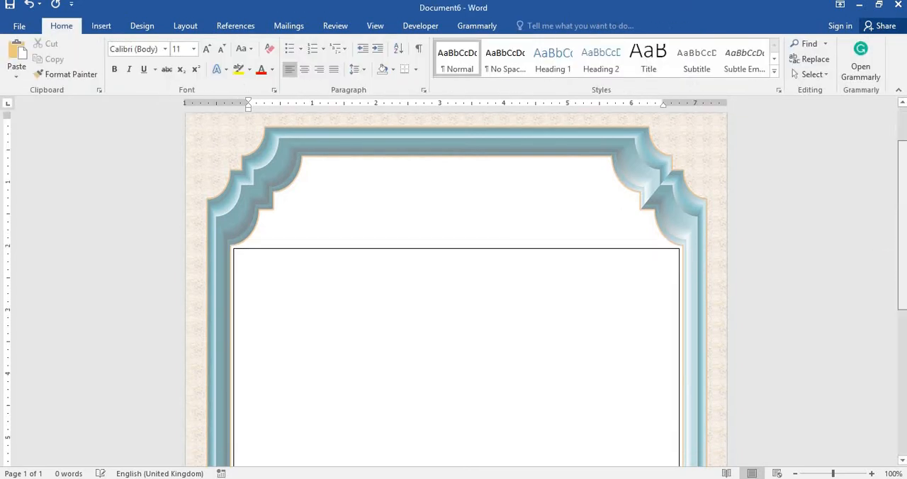
click(461, 248)
scroll(462, 252, up, 3)
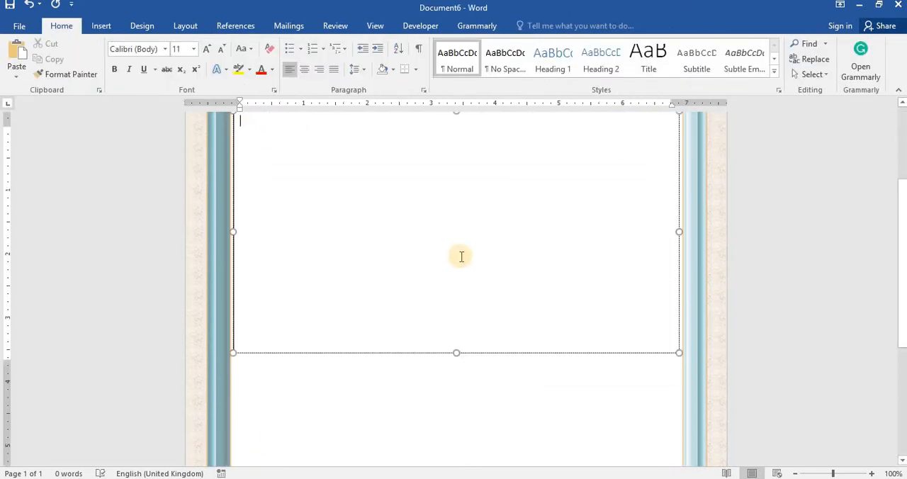
drag(456, 364, 460, 473)
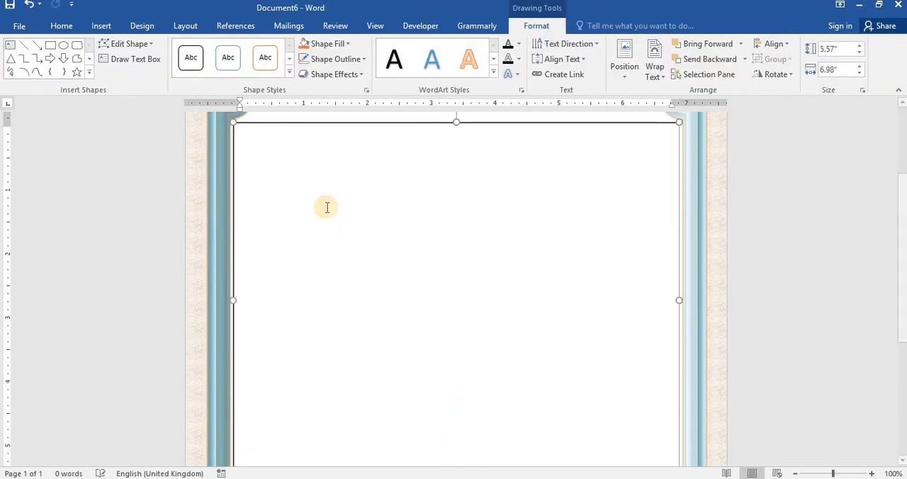
Step: Try out the text box with the sample text "ThbnmzbMX" and delete that text
click(286, 167)
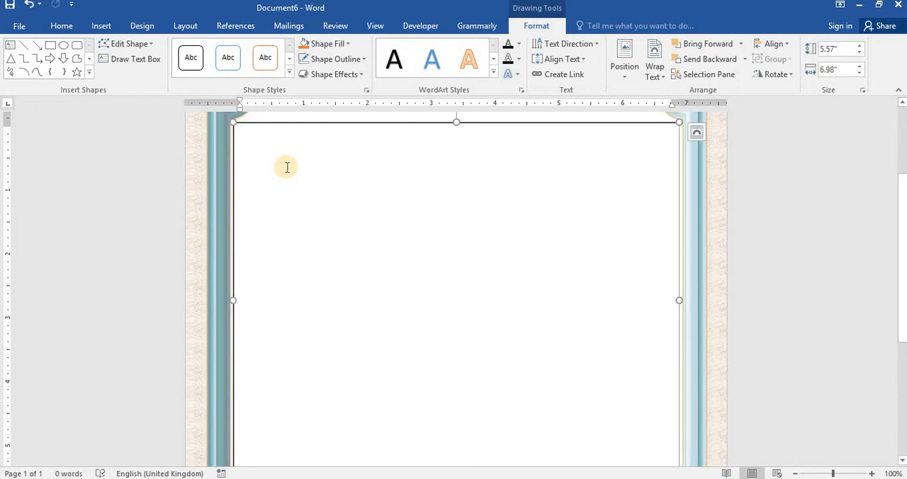
text(ThbnmzbMX)
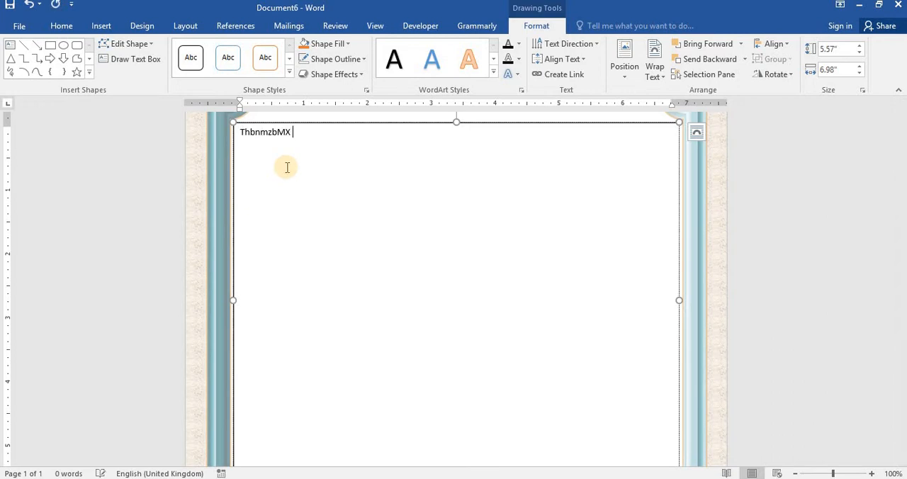
key(BackSpace)
key(BackSpace)
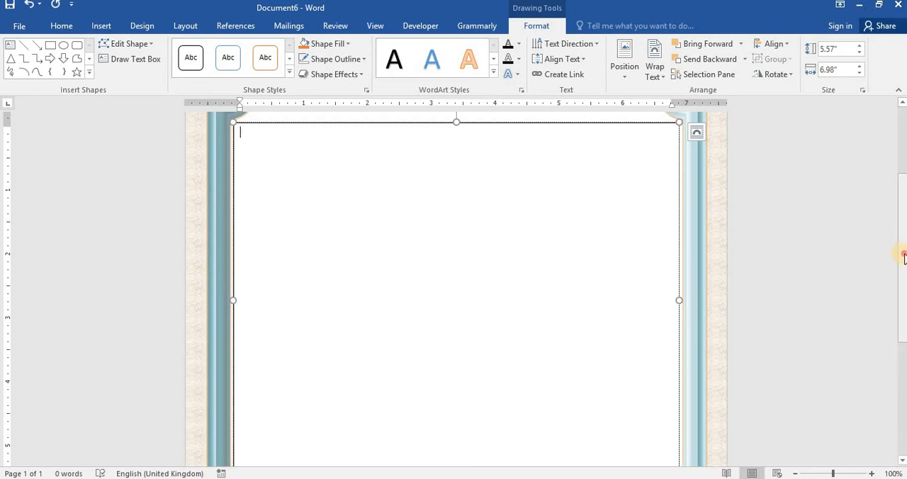
drag(903, 256, 903, 144)
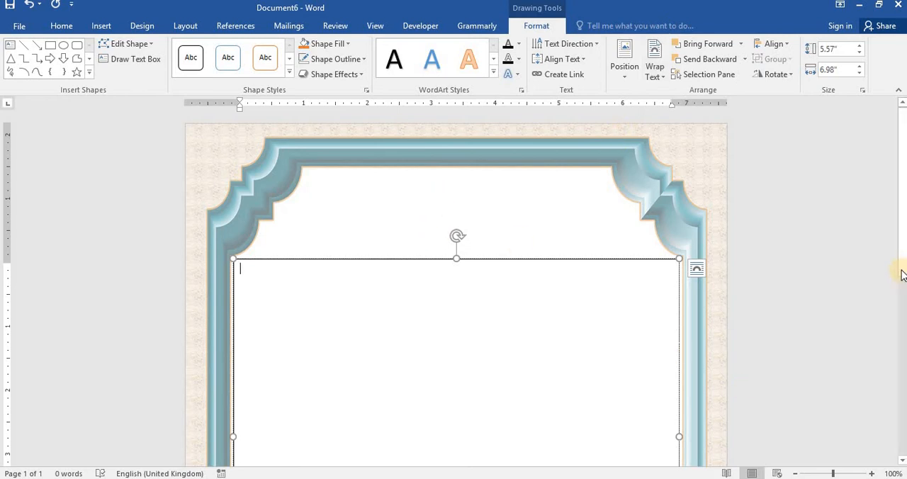
drag(903, 248, 904, 427)
scroll(887, 375, up, 9)
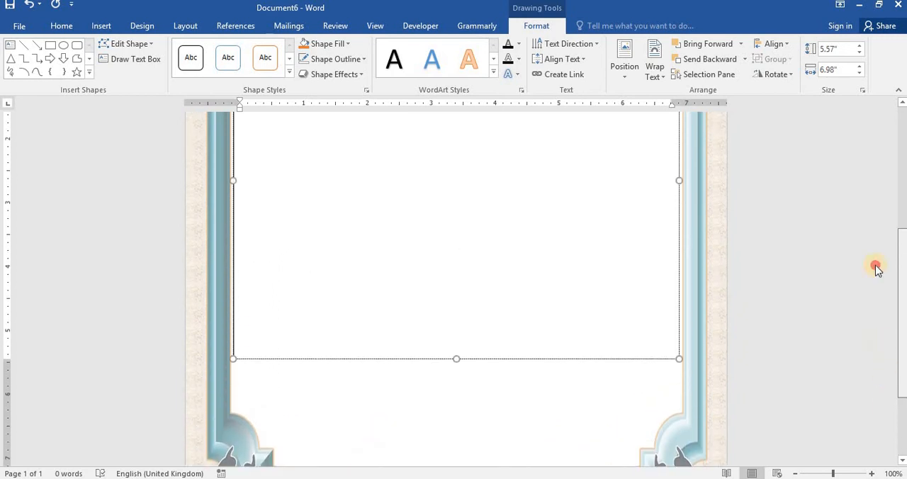